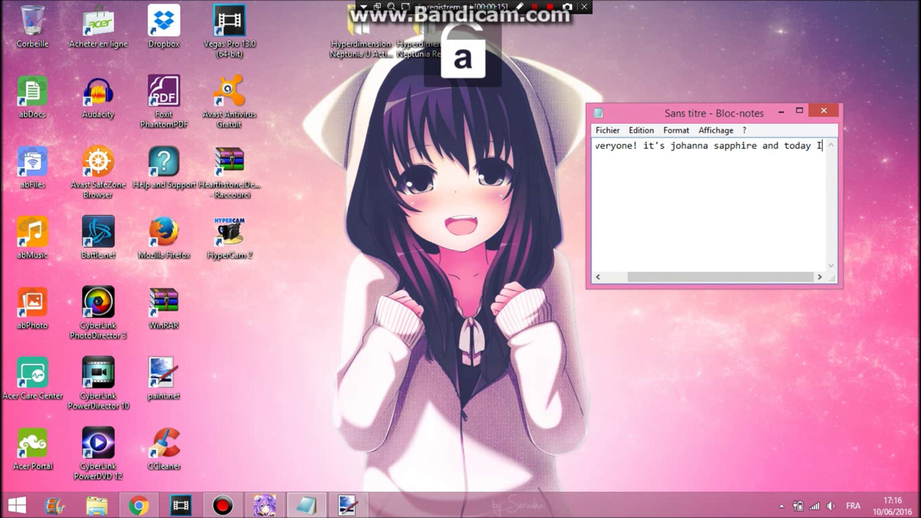
# Step: Write a greeting with the presenter's name, saying "today I'm going to teach you how I do my video like my speedpaint videos ^^" over several lines
pyautogui.write('oing')
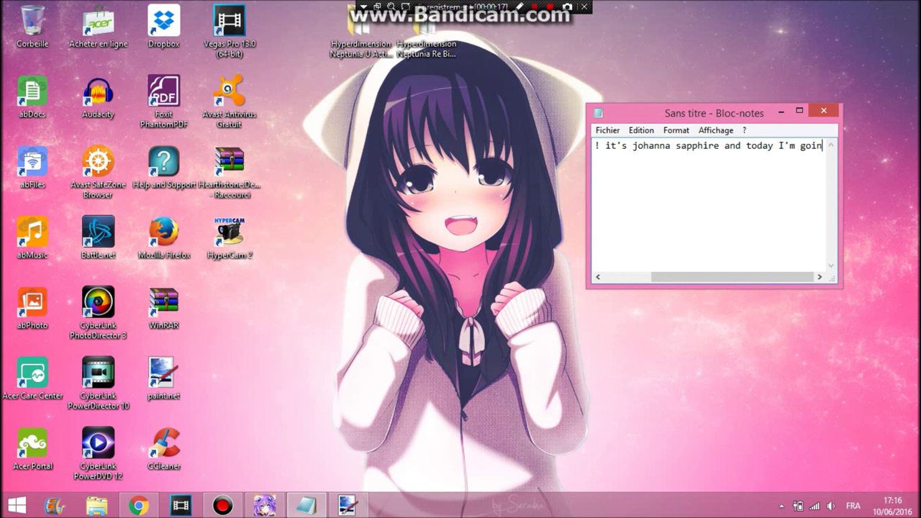
pyautogui.click(597, 148)
pyautogui.press('Return')
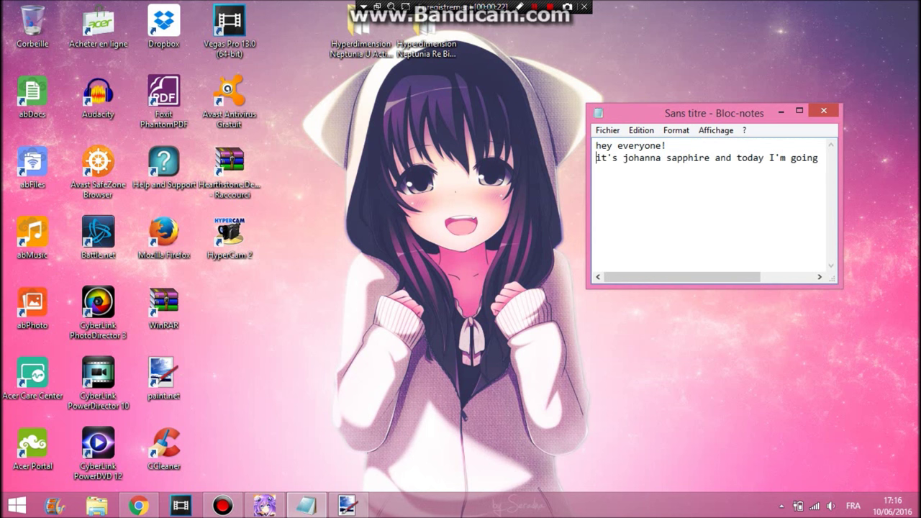
pyautogui.click(820, 158)
pyautogui.press('Return')
pyautogui.write("t's johanna sapphire and today I'm going to teach you how I do")
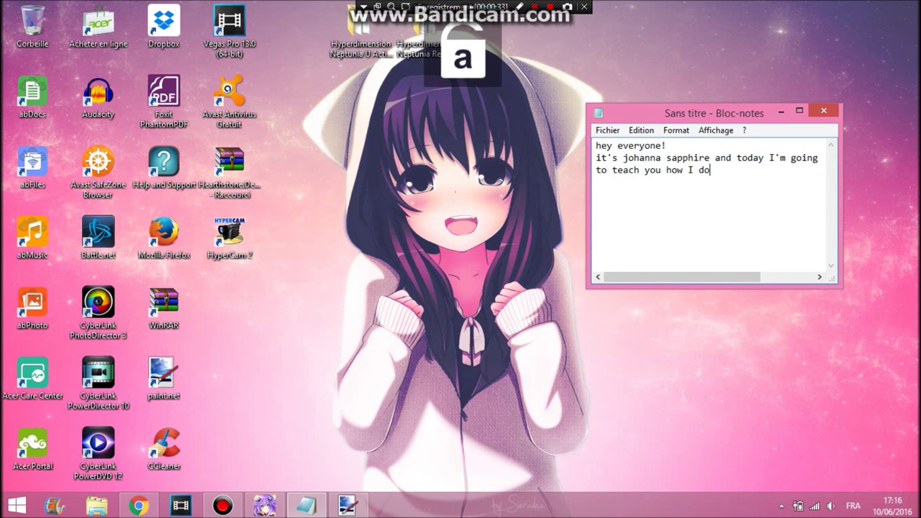
pyautogui.write(' my vid')
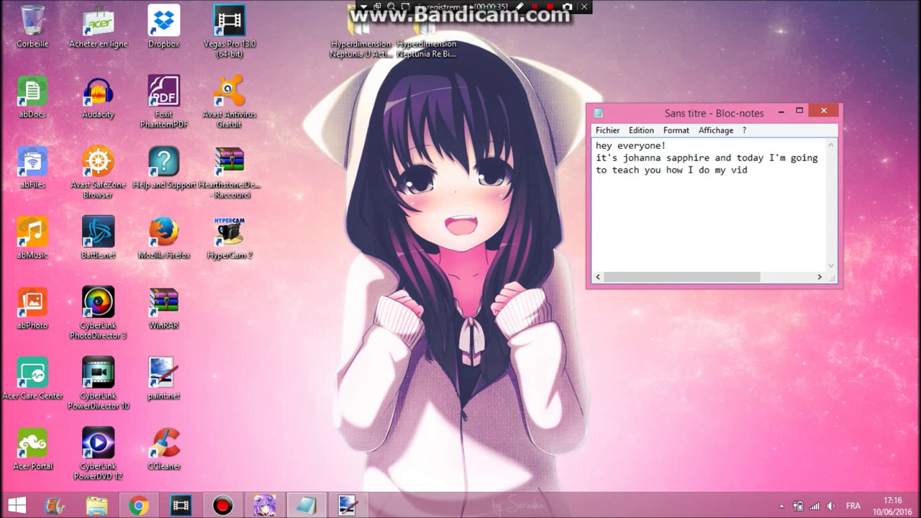
pyautogui.write('eo like my speed')
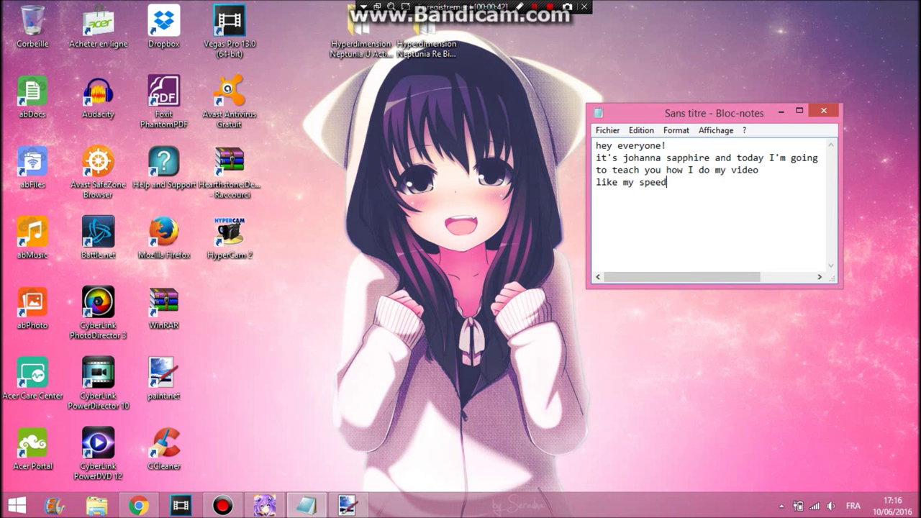
pyautogui.write('paint videos ^^  sor')
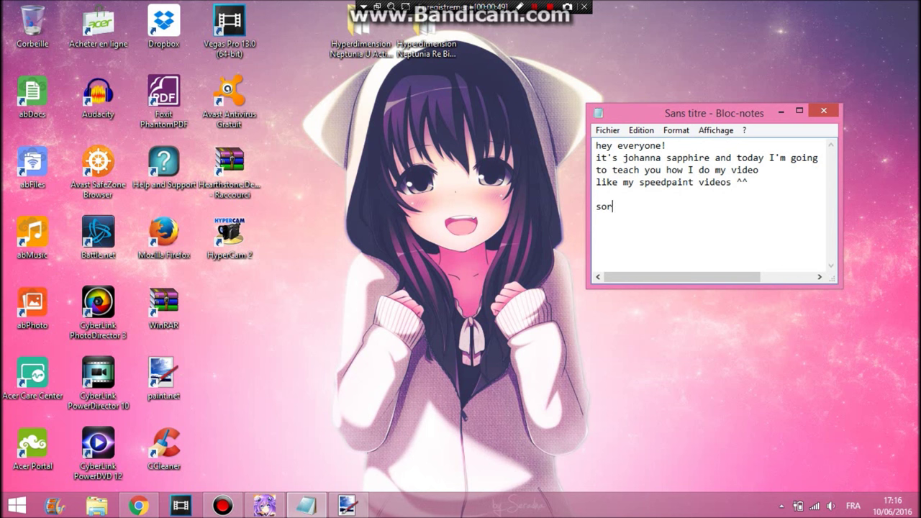
# Step: Complete the apology line in the note as "sorry but you can't hear my voice..."
pyautogui.write("ry but you can't hear my voce")
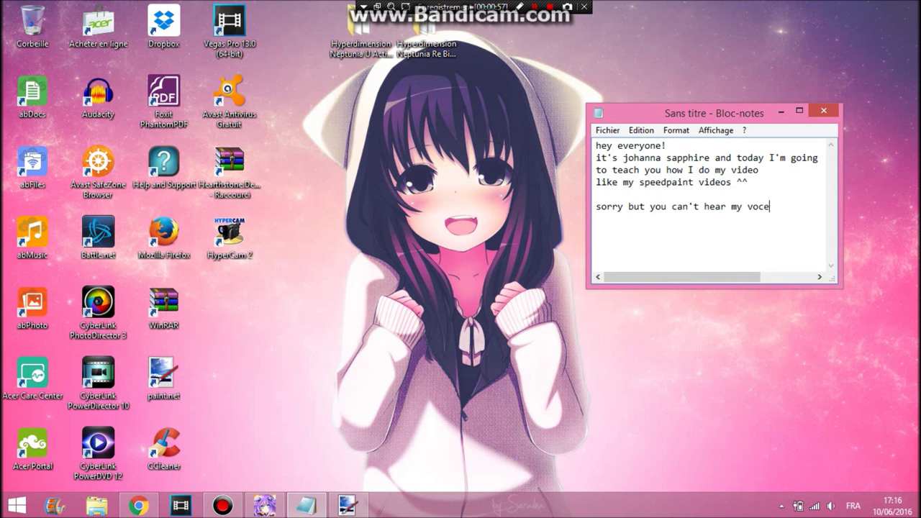
pyautogui.press('BackSpace')
pyautogui.press('BackSpace')
pyautogui.write('ie')
pyautogui.press('capslock')
pyautogui.write('..')
pyautogui.press('capslock')
pyautogui.press('BackSpace')
pyautogui.press('BackSpace')
pyautogui.press('BackSpace')
pyautogui.write('ce')
pyautogui.press('capslock')
pyautogui.write('...')
pyautogui.press('capslock')
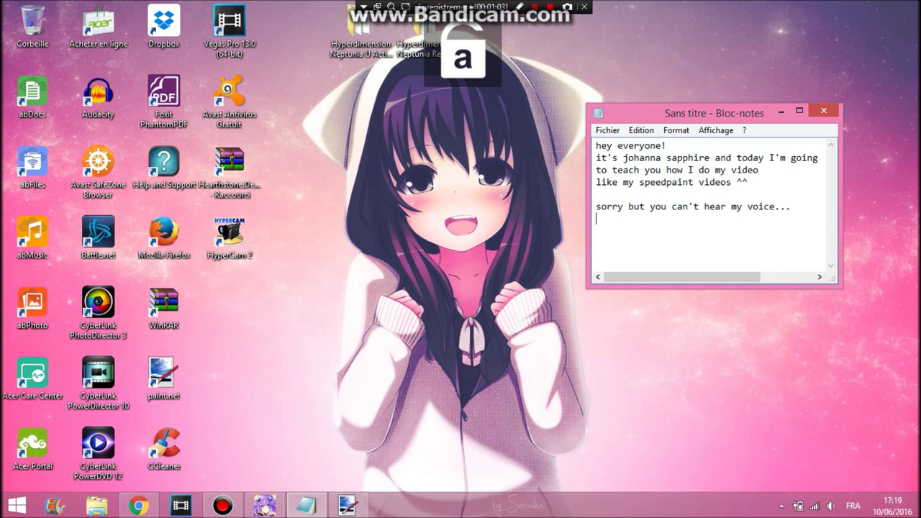
# Step: Add the line "I got some problem with my mic ^^"" below the apology
pyautogui.press('capslock')
pyautogui.write('I')
pyautogui.press('capslock')
pyautogui.write('got some pro')
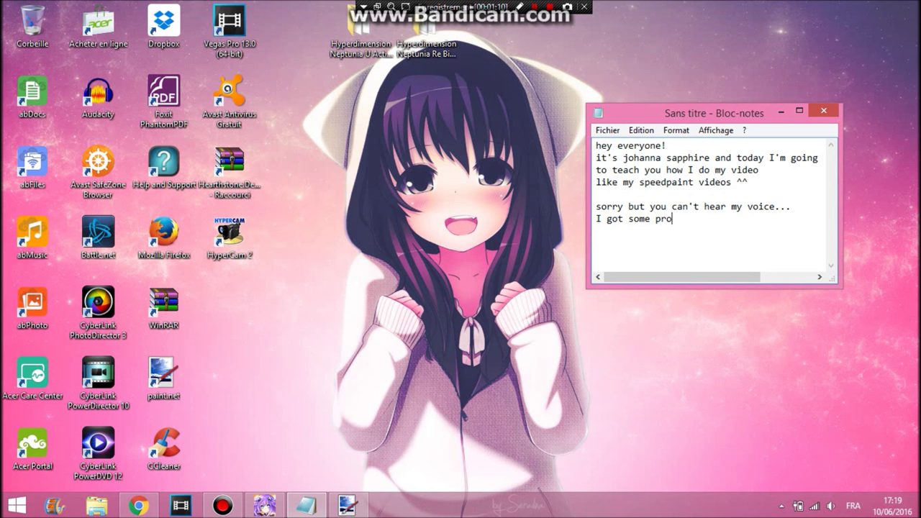
pyautogui.write('blem with my mic ')
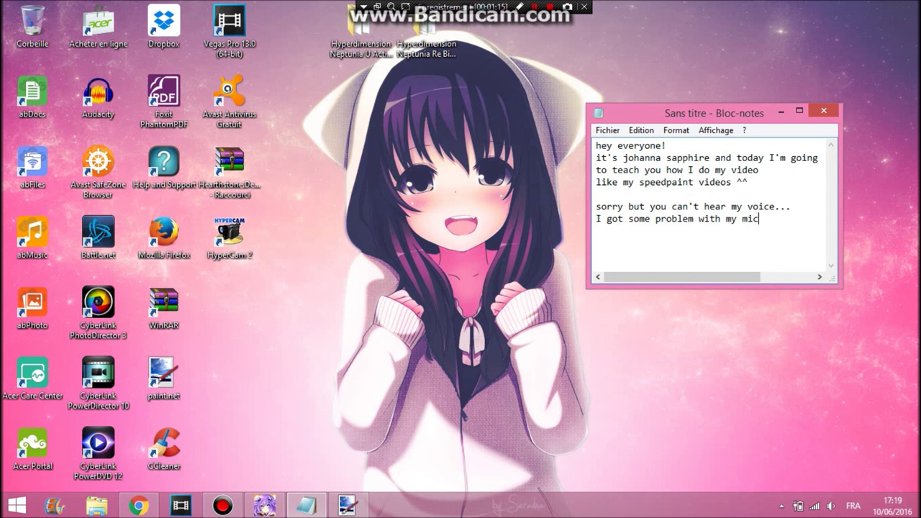
pyautogui.write('^^"')
# Step: Replace the whole note with "well first let's began with paint.net" and "((it's free))" on a second line
pyautogui.moveTo(799, 222); pyautogui.dragTo(548, 138)
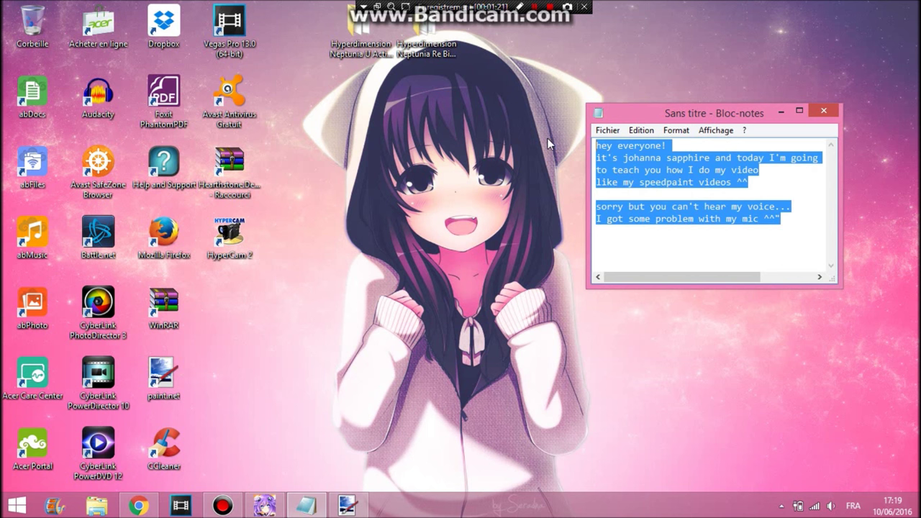
pyautogui.press('BackSpace')
pyautogui.write('well first le')
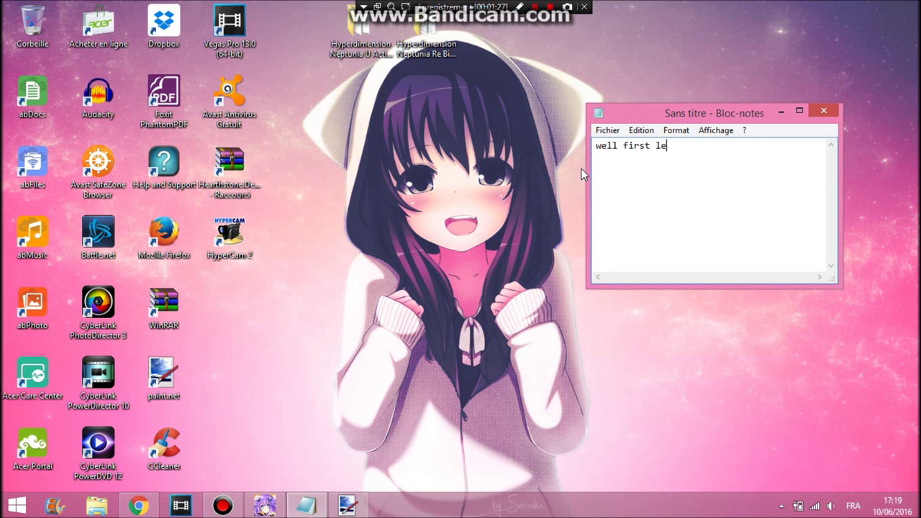
pyautogui.write("t's began with pain")
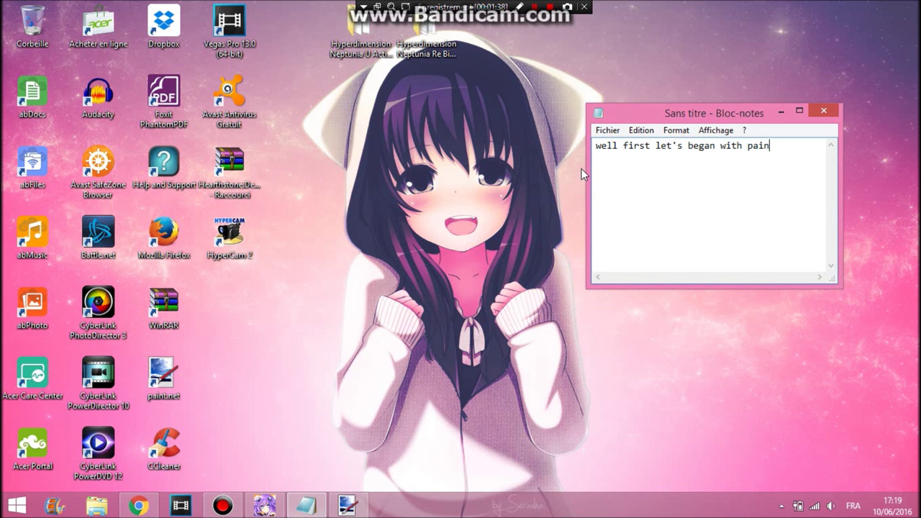
pyautogui.write("t.net ((it's free))")
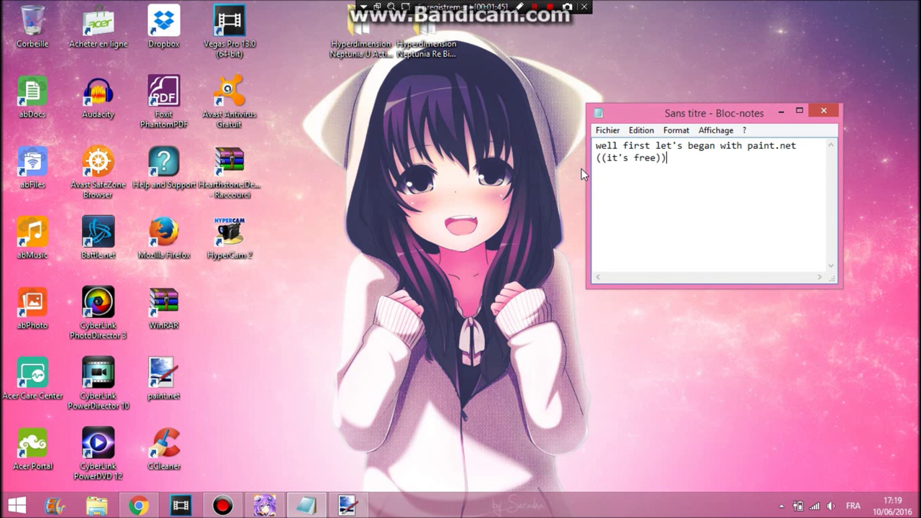
# Step: Switch to paint.net and open the image amy_rose_by_iosinha-d7oqsmc.png from the amy folder
pyautogui.click(347, 506)
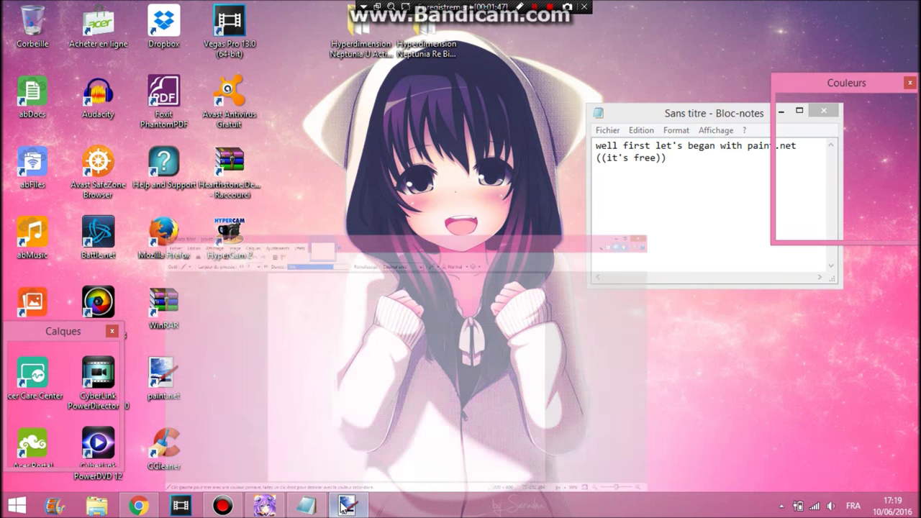
pyautogui.click(23, 41)
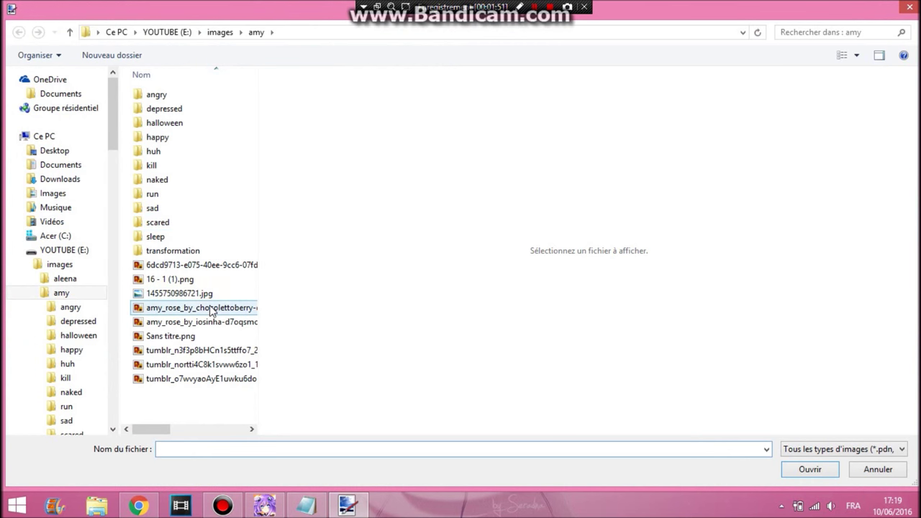
pyautogui.click(223, 308)
pyautogui.click(212, 322)
pyautogui.doubleClick(212, 322)
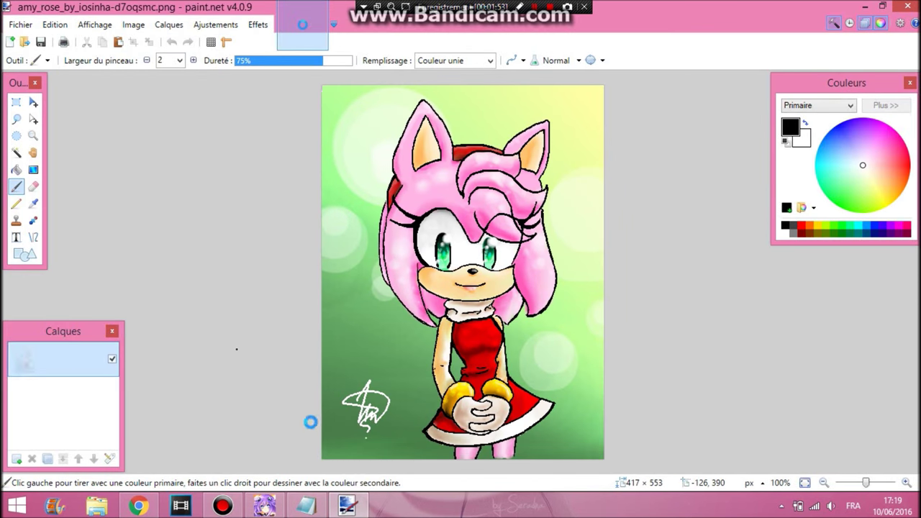
# Step: Switch to Notepad and replace the whole note with "add a picture and a calk"
pyautogui.click(305, 506)
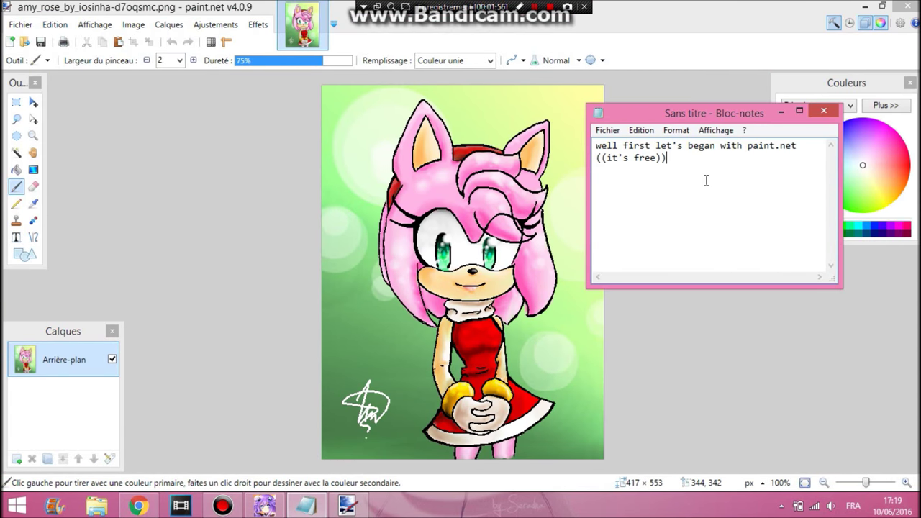
pyautogui.moveTo(667, 157); pyautogui.dragTo(593, 144)
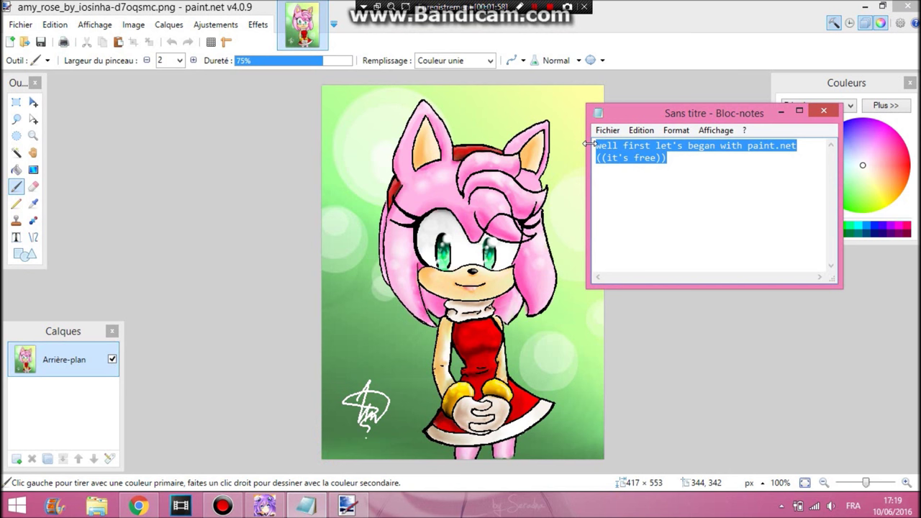
pyautogui.press('BackSpace')
pyautogui.write('get you')
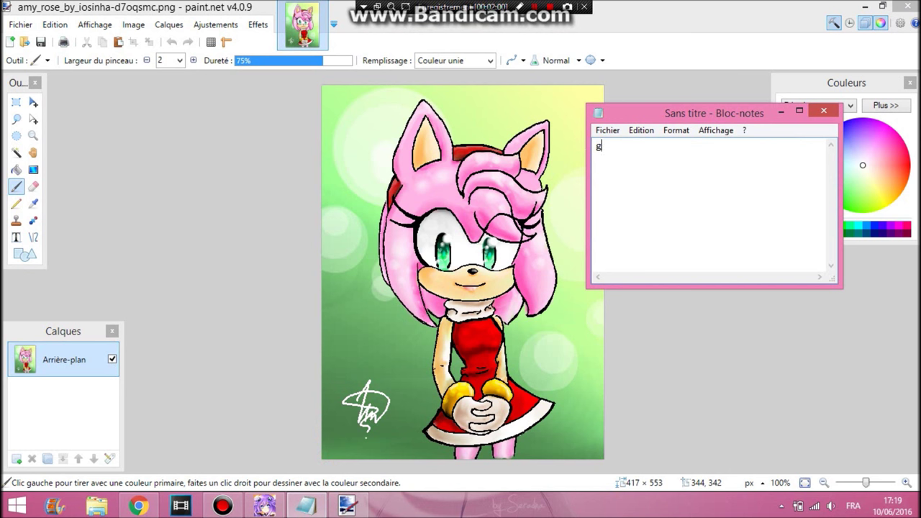
pyautogui.press('BackSpace')
pyautogui.press('BackSpace')
pyautogui.press('BackSpace')
pyautogui.press('BackSpace')
pyautogui.press('BackSpace')
pyautogui.press('BackSpace')
pyautogui.press('BackSpace')
pyautogui.write('add a piscture and a calk')
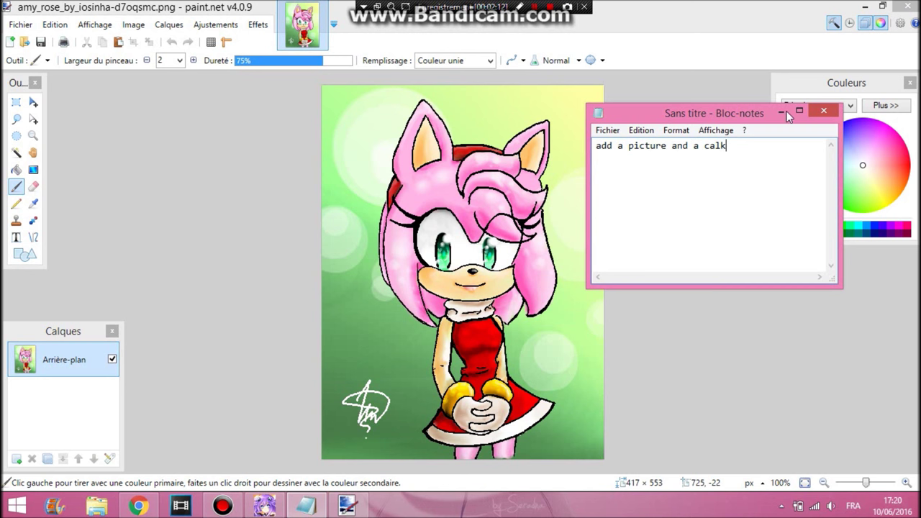
# Step: Minimize the note and add a new empty layer above the picture in paint.net
pyautogui.click(781, 111)
pyautogui.click(168, 24)
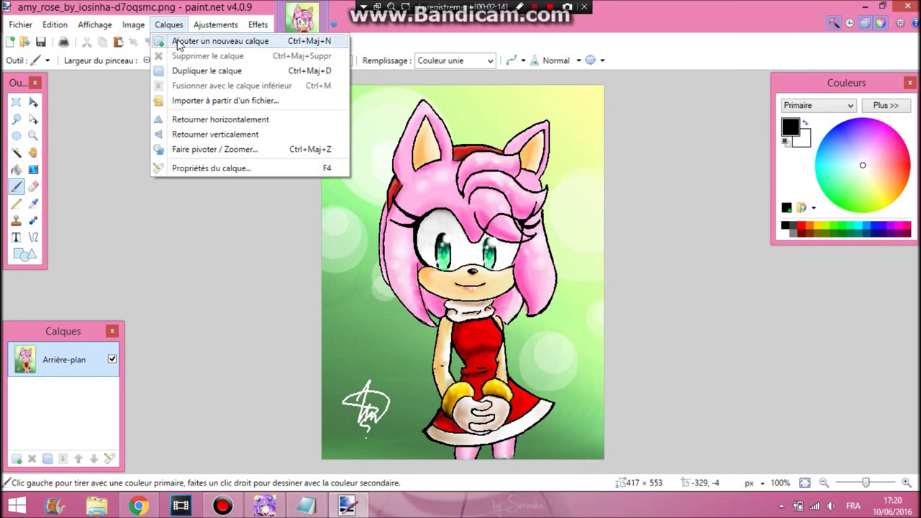
pyautogui.click(174, 40)
# Step: Return to the note in Notepad and add a second line reading "and then do the balck lines on this calk"
pyautogui.click(319, 504)
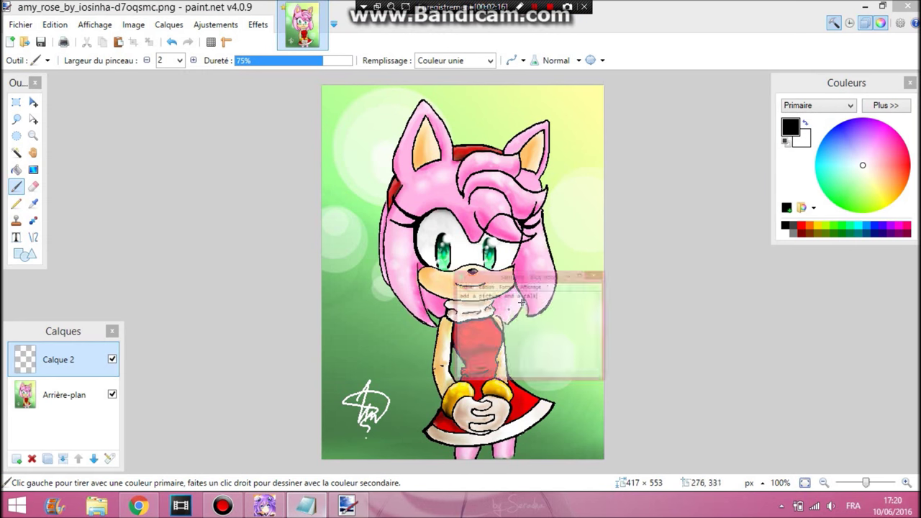
pyautogui.write('and then do the ba')
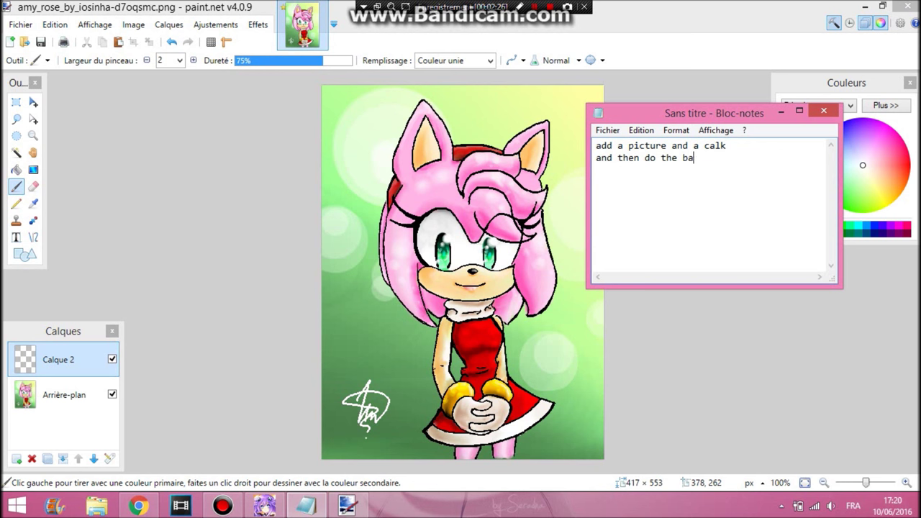
pyautogui.write('lck lines on this ')
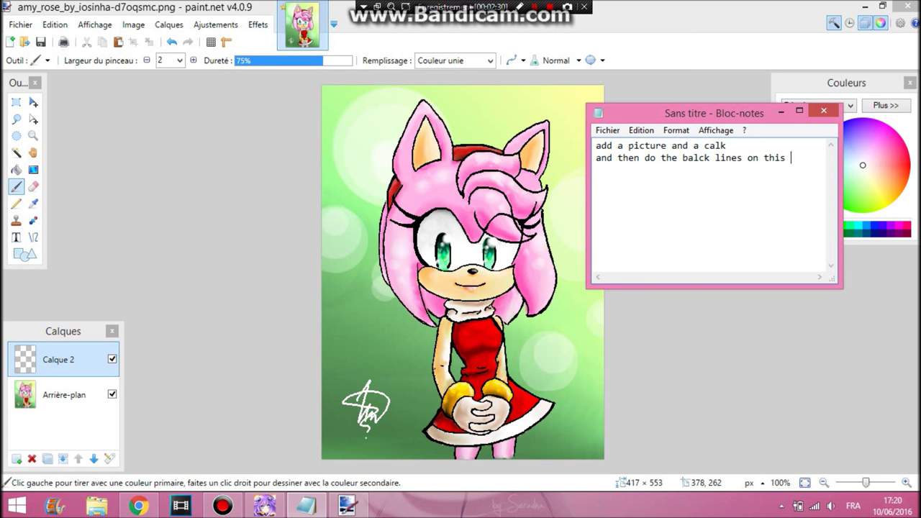
pyautogui.write('va')
pyautogui.press('BackSpace')
pyautogui.press('BackSpace')
pyautogui.write('calk')
# Step: Add the line "why? you'll see" to the note and minimize its window
pyautogui.press('Return')
pyautogui.write('why')
pyautogui.press('capslock')
pyautogui.press('capslock')
pyautogui.write("? you'l")
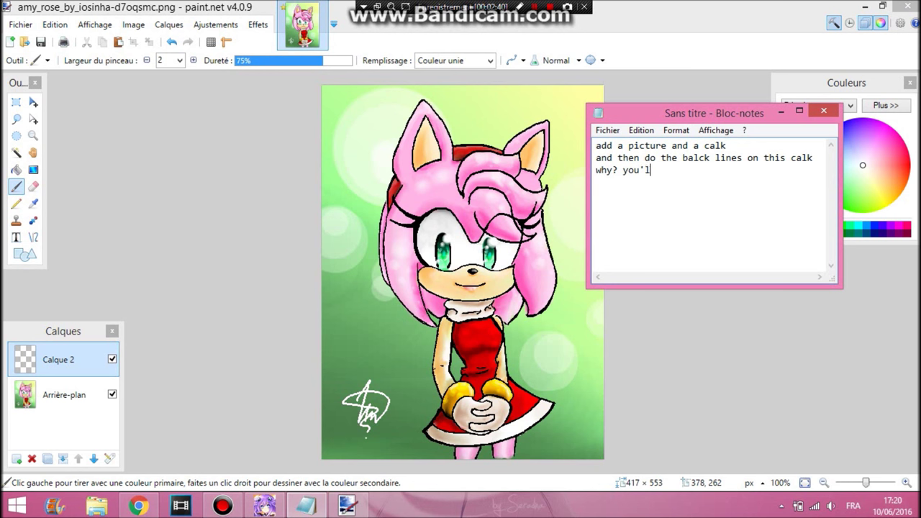
pyautogui.write('l see')
pyautogui.click(781, 115)
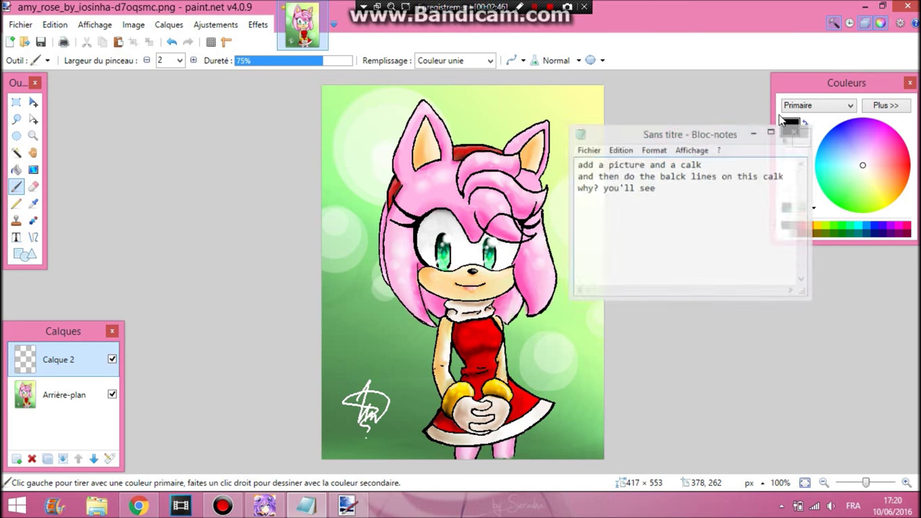
# Step: Trace the lower edge of the character's fringe above the right-hand eye with a bent Line/Curve stroke of width 3 on the new layer
pyautogui.click(33, 135)
pyautogui.click(475, 216)
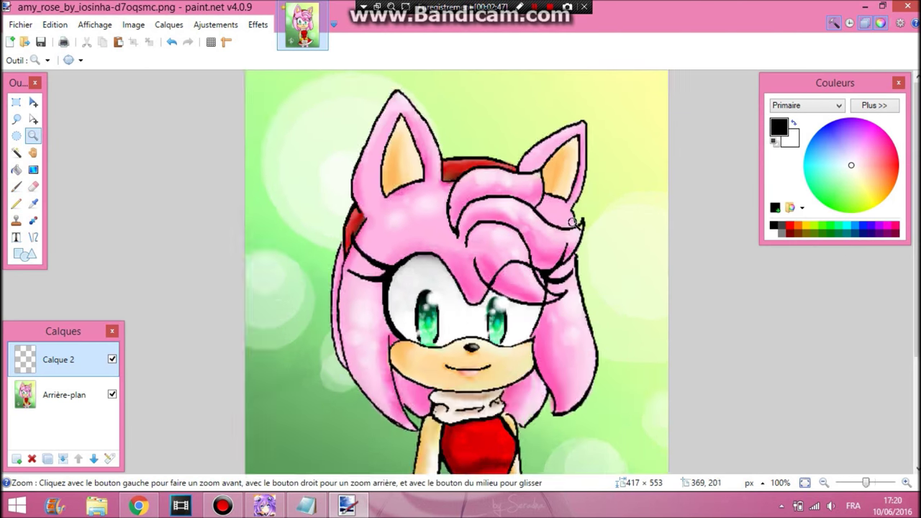
pyautogui.click(598, 261)
pyautogui.click(606, 332)
pyautogui.click(497, 280)
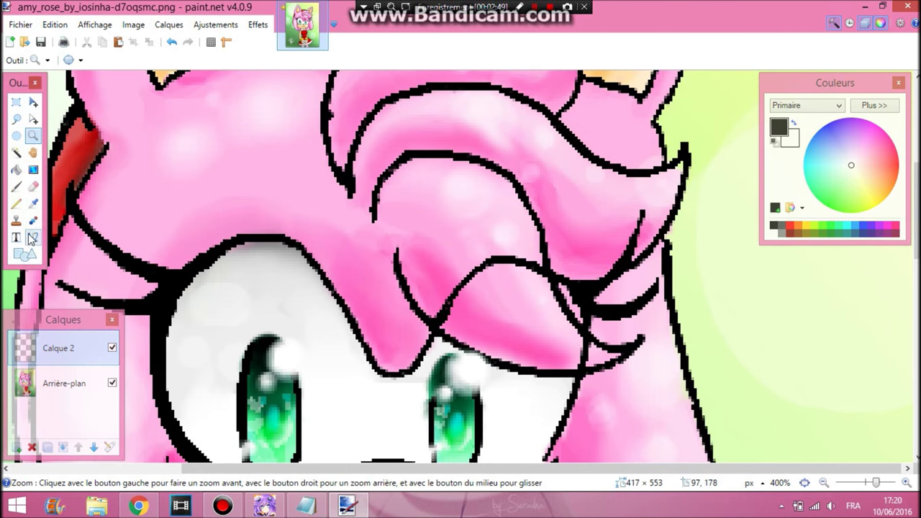
pyautogui.click(32, 237)
pyautogui.moveTo(395, 251); pyautogui.dragTo(641, 340)
pyautogui.click(231, 61)
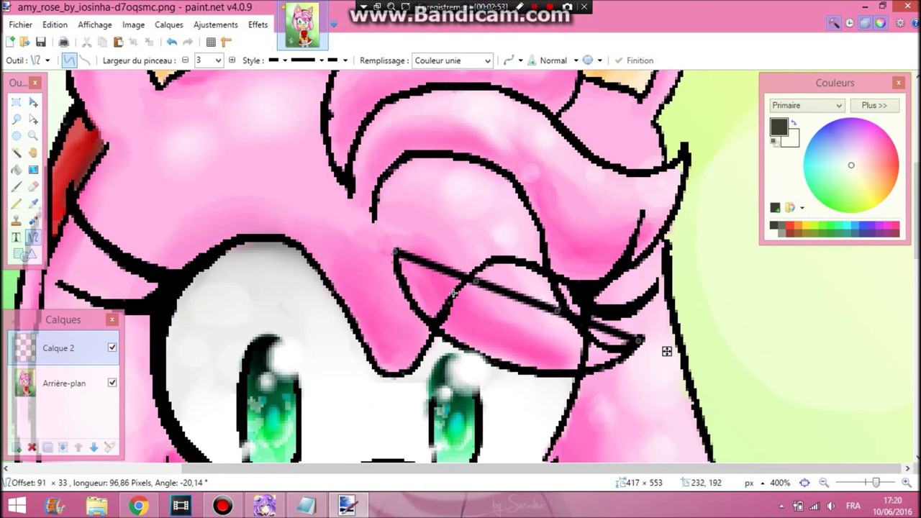
pyautogui.moveTo(475, 281)
pyautogui.mouseDown()
pyautogui.moveTo(468, 321)
pyautogui.moveTo(448, 335)
pyautogui.mouseUp()
pyautogui.moveTo(556, 310); pyautogui.dragTo(574, 371)
pyautogui.press('Return')
# Step: Trace the short strand at the fringe's outer end and the arched hair outline above it with the Line/Curve tool
pyautogui.moveTo(552, 275); pyautogui.dragTo(631, 348)
pyautogui.press('Return')
pyautogui.moveTo(550, 277)
pyautogui.mouseDown()
pyautogui.moveTo(374, 227)
pyautogui.moveTo(372, 216)
pyautogui.mouseUp()
pyautogui.moveTo(432, 236); pyautogui.dragTo(400, 180)
pyautogui.moveTo(490, 257); pyautogui.dragTo(504, 179)
pyautogui.moveTo(400, 180); pyautogui.dragTo(403, 155)
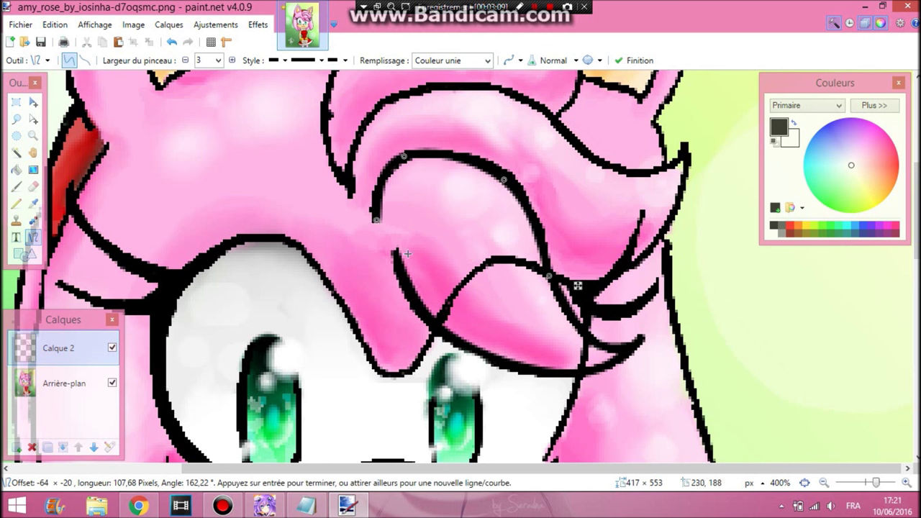
pyautogui.press('Return')
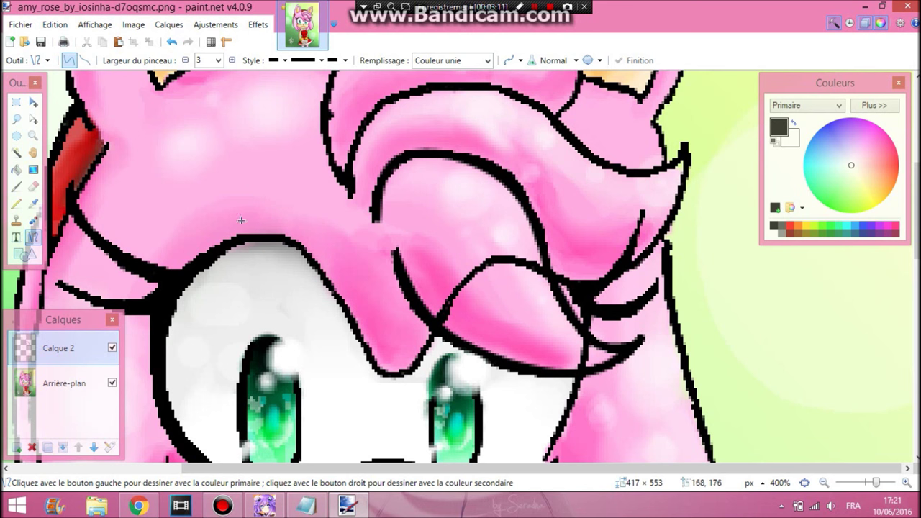
# Step: Return to the note in Notepad and add the line "when you've done the black lines you have"
pyautogui.click(308, 505)
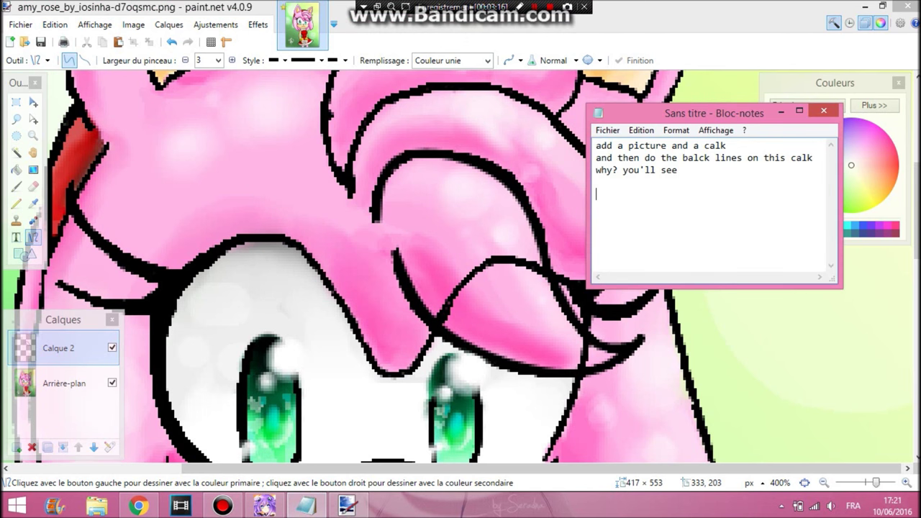
pyautogui.write("when you've done the ")
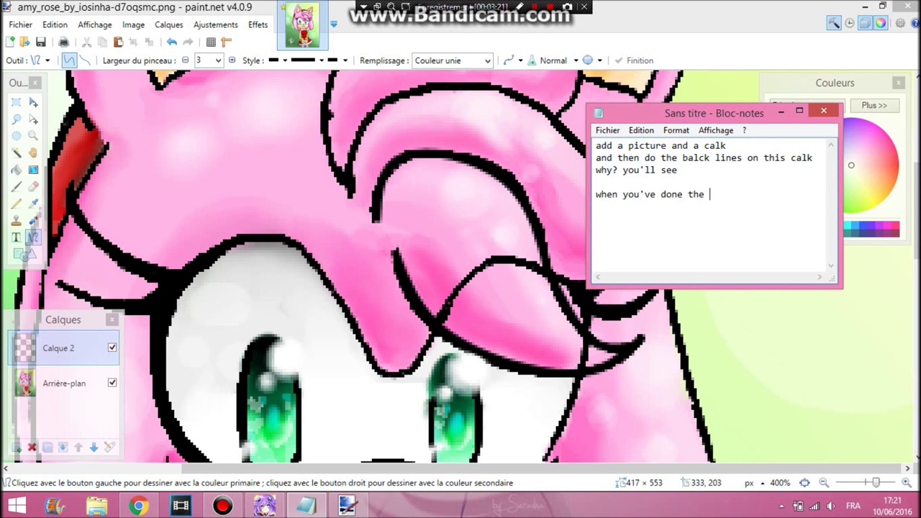
pyautogui.write('black lines')
pyautogui.write('you have to')
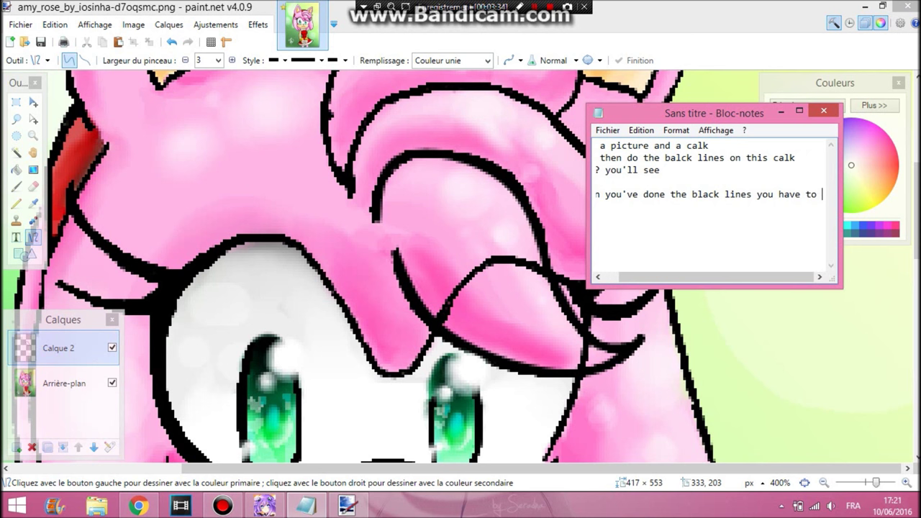
pyautogui.press('BackSpace')
pyautogui.press('BackSpace')
pyautogui.press('Return')
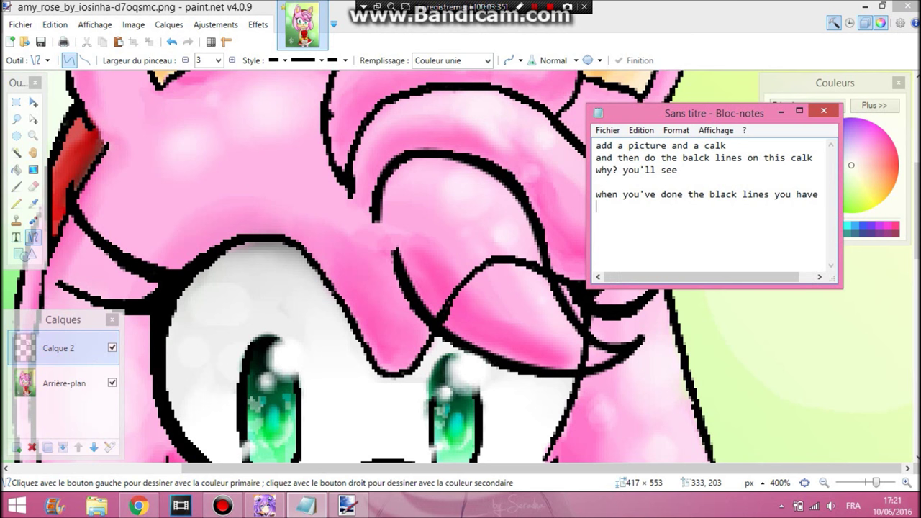
# Step: Add the line "color you art" to the note, minimize its window and activate the Paintbrush in paint.net
pyautogui.write('color you ra')
pyautogui.press('BackSpace')
pyautogui.press('BackSpace')
pyautogui.write('art')
pyautogui.click(782, 112)
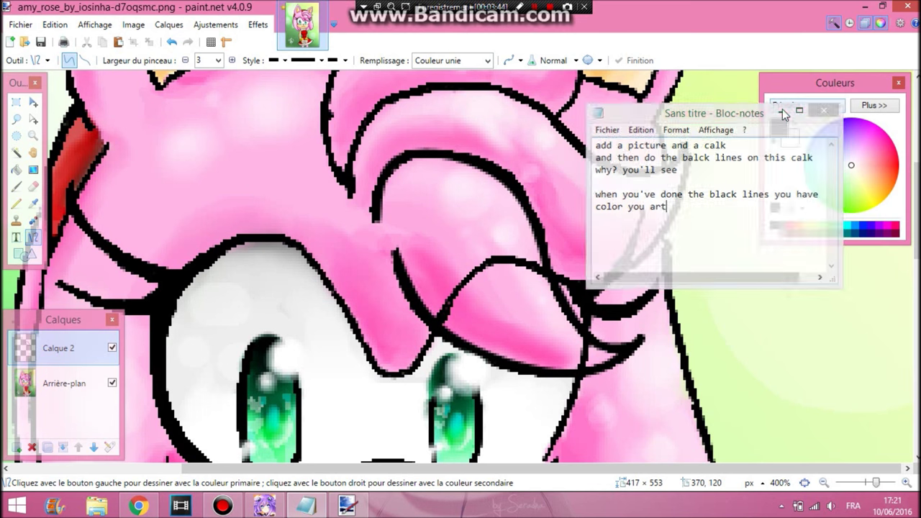
pyautogui.click(16, 187)
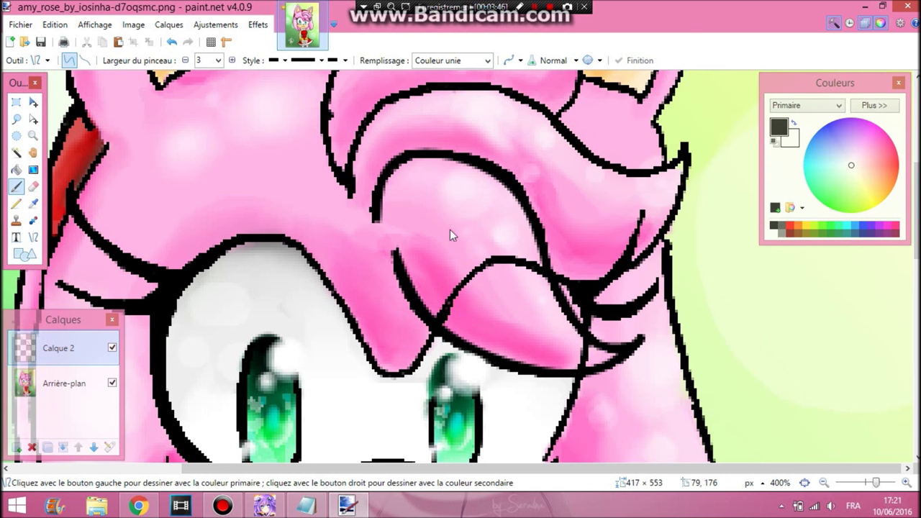
# Step: Extend the note's last line with "with another calk!", minimize it and add a new layer to the picture
pyautogui.click(305, 506)
pyautogui.write('with an')
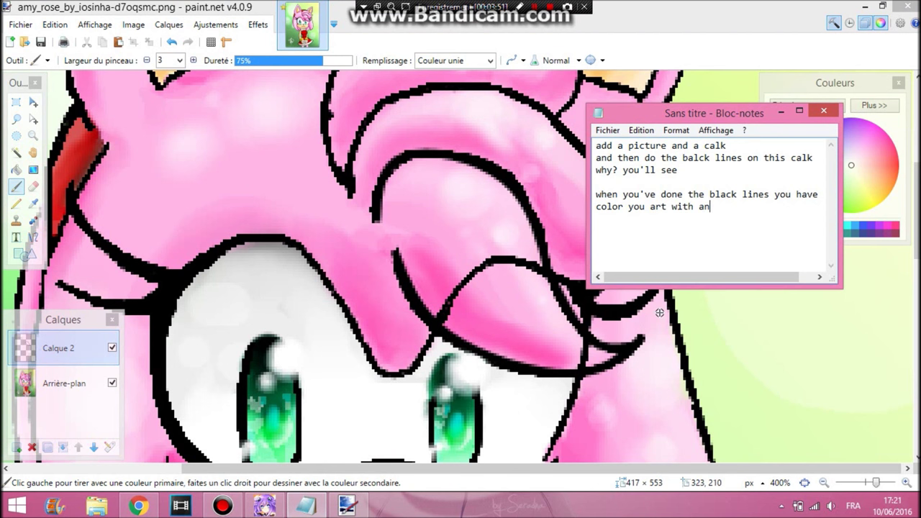
pyautogui.write('other calk!')
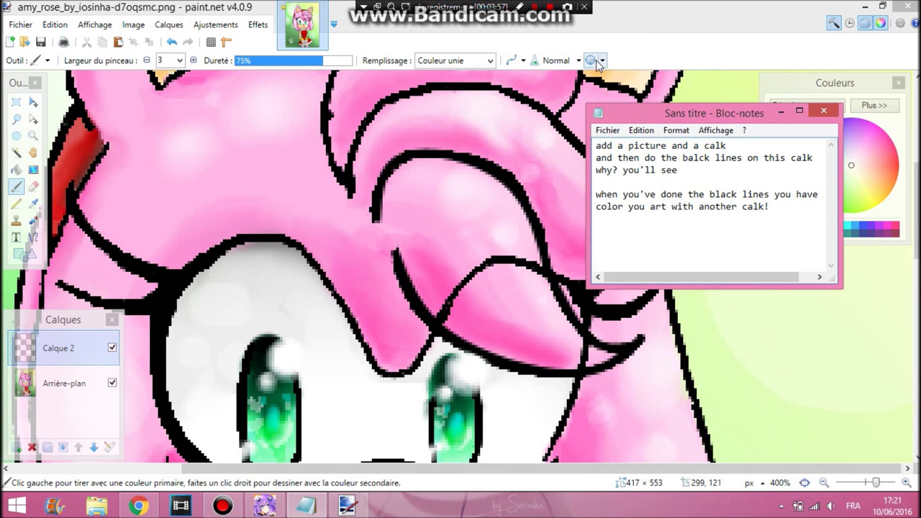
pyautogui.click(780, 112)
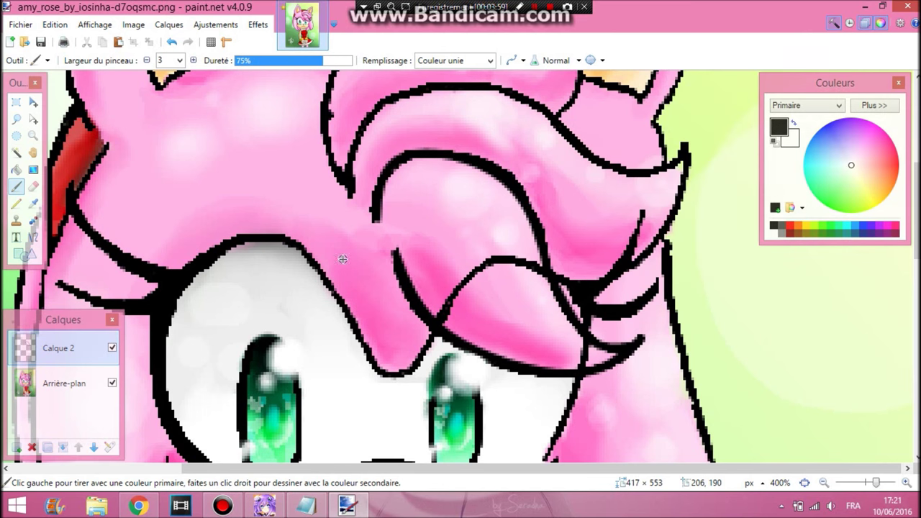
pyautogui.click(17, 448)
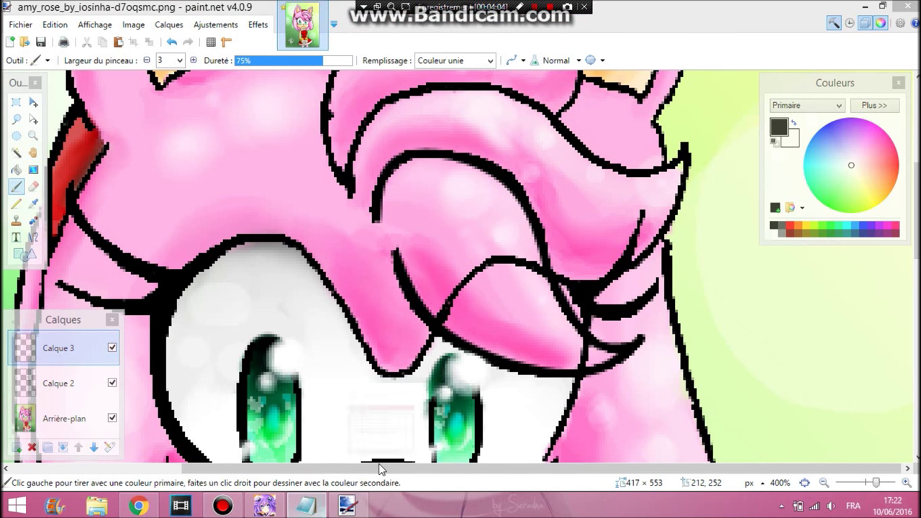
# Step: Replace the whole Notepad text with "here what you don't have to do!" and minimize the window
pyautogui.hotkey('alt', 'Tab')
pyautogui.moveTo(782, 220); pyautogui.dragTo(599, 137)
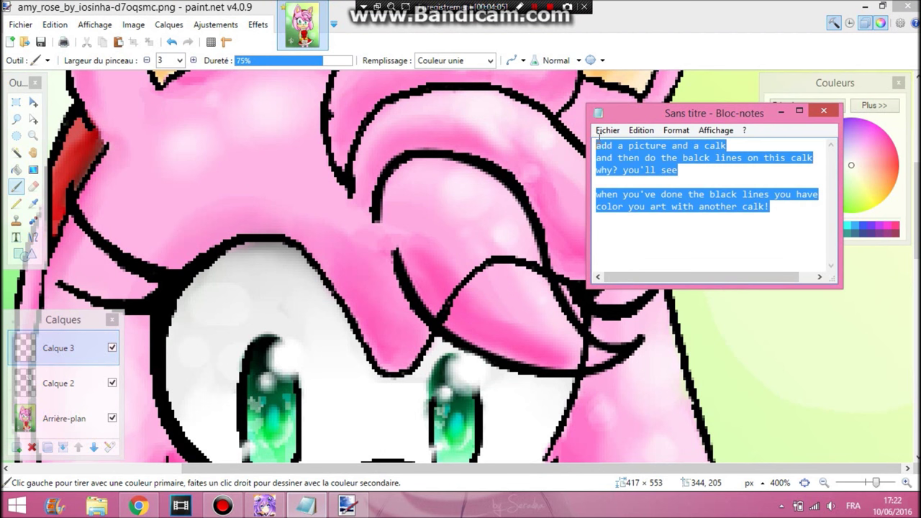
pyautogui.press('Delete')
pyautogui.write('here ')
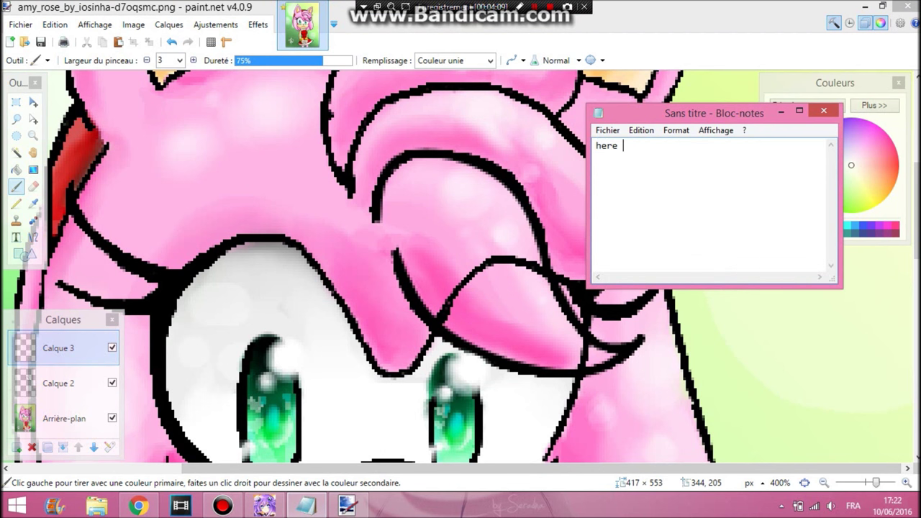
pyautogui.write("what you don't ha")
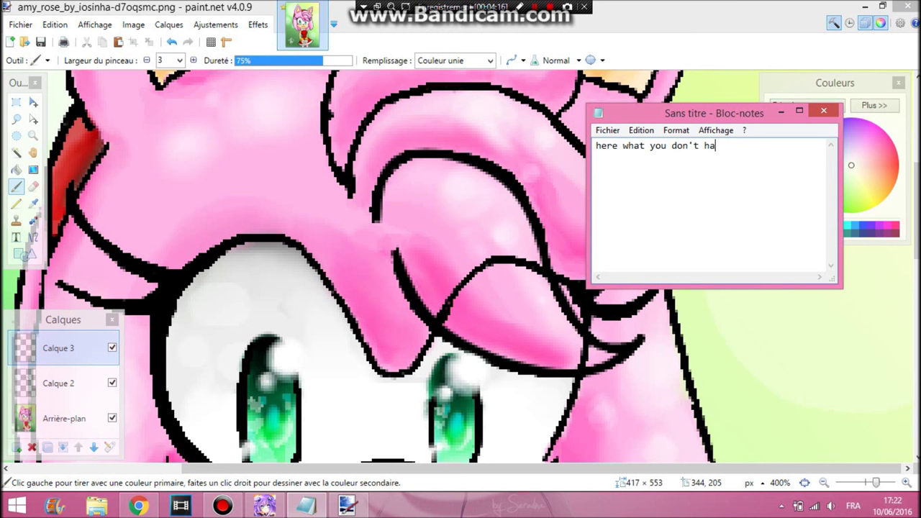
pyautogui.write('ve to do!')
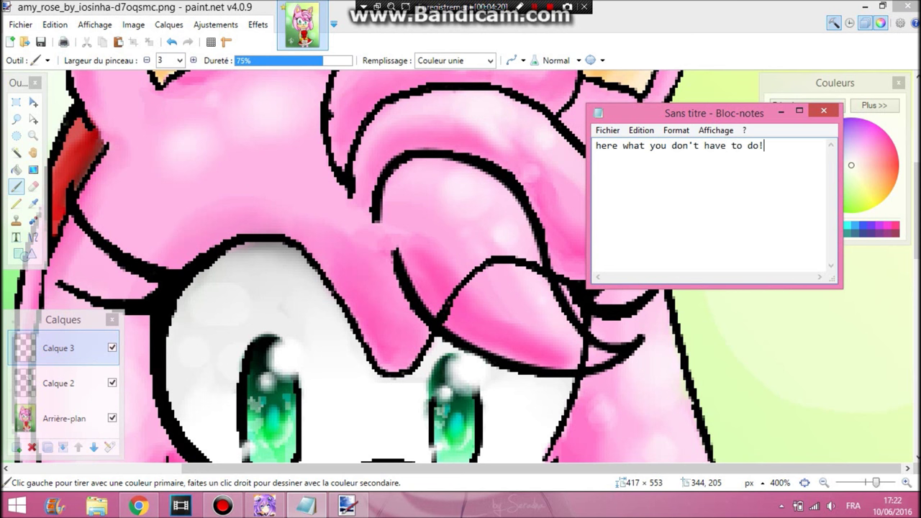
pyautogui.click(781, 114)
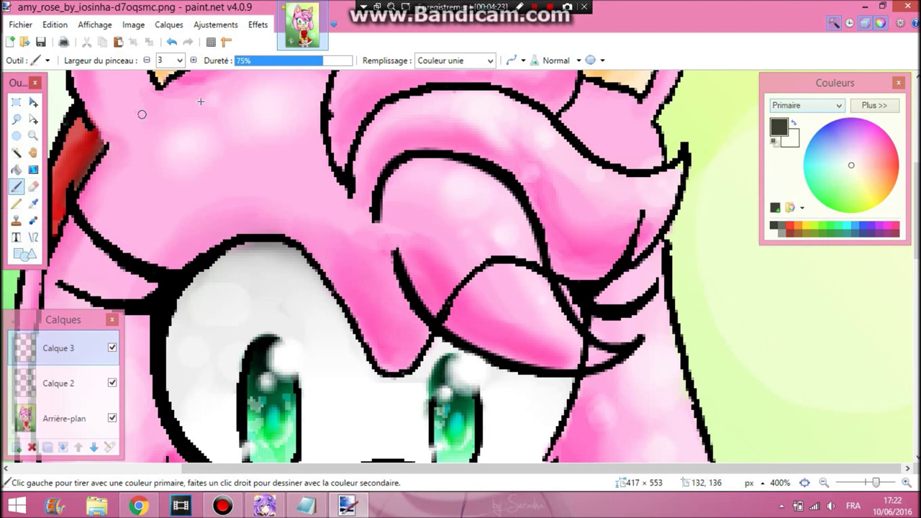
# Step: Paint a rough orange patch over the arched hair strand above the right-hand eye with a Paintbrush of width 6 on layer Calque 3
pyautogui.click(193, 60)
pyautogui.click(192, 61)
pyautogui.click(193, 60)
pyautogui.moveTo(395, 253)
pyautogui.mouseDown()
pyautogui.moveTo(411, 292)
pyautogui.moveTo(433, 306)
pyautogui.mouseUp()
pyautogui.click(171, 42)
pyautogui.click(773, 225)
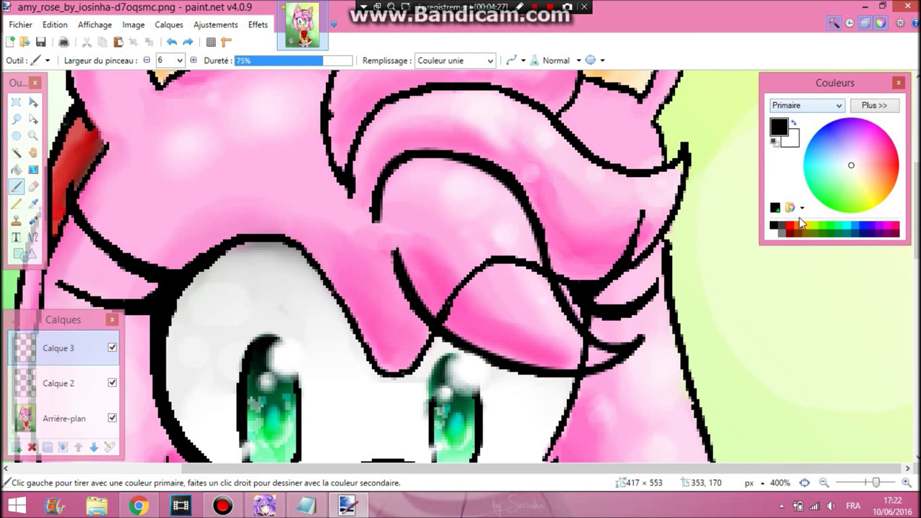
pyautogui.click(797, 225)
pyautogui.moveTo(428, 228)
pyautogui.mouseDown()
pyautogui.moveTo(401, 193)
pyautogui.moveTo(395, 213)
pyautogui.moveTo(382, 213)
pyautogui.moveTo(381, 200)
pyautogui.moveTo(413, 185)
pyautogui.moveTo(411, 232)
pyautogui.moveTo(433, 189)
pyautogui.moveTo(415, 201)
pyautogui.moveTo(458, 240)
pyautogui.moveTo(464, 191)
pyautogui.moveTo(451, 185)
pyautogui.moveTo(463, 223)
pyautogui.moveTo(501, 234)
pyautogui.moveTo(469, 211)
pyautogui.moveTo(473, 231)
pyautogui.moveTo(441, 240)
pyautogui.moveTo(454, 230)
pyautogui.moveTo(402, 194)
pyautogui.moveTo(397, 180)
pyautogui.moveTo(437, 196)
pyautogui.moveTo(439, 169)
pyautogui.moveTo(510, 265)
pyautogui.moveTo(527, 232)
pyautogui.moveTo(548, 301)
pyautogui.mouseUp()
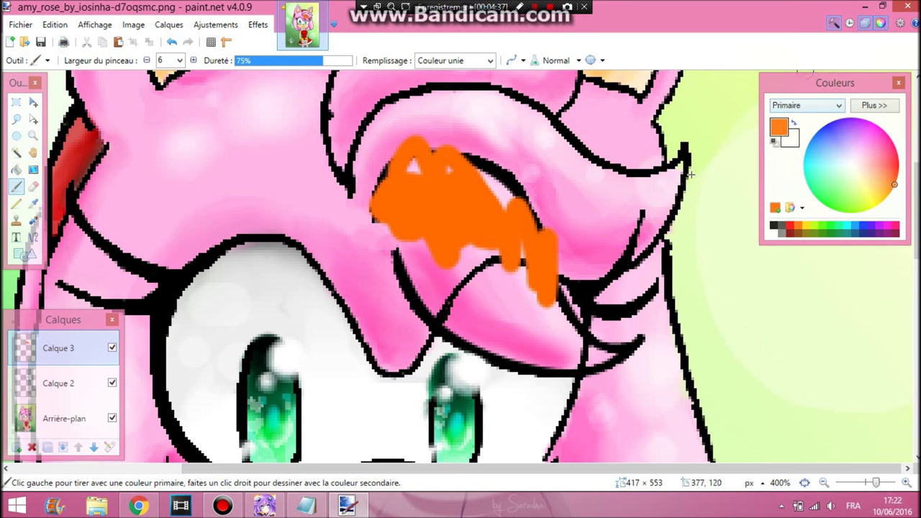
# Step: Return to Notepad and add the line "don't color on the same calk!" to the note
pyautogui.click(306, 506)
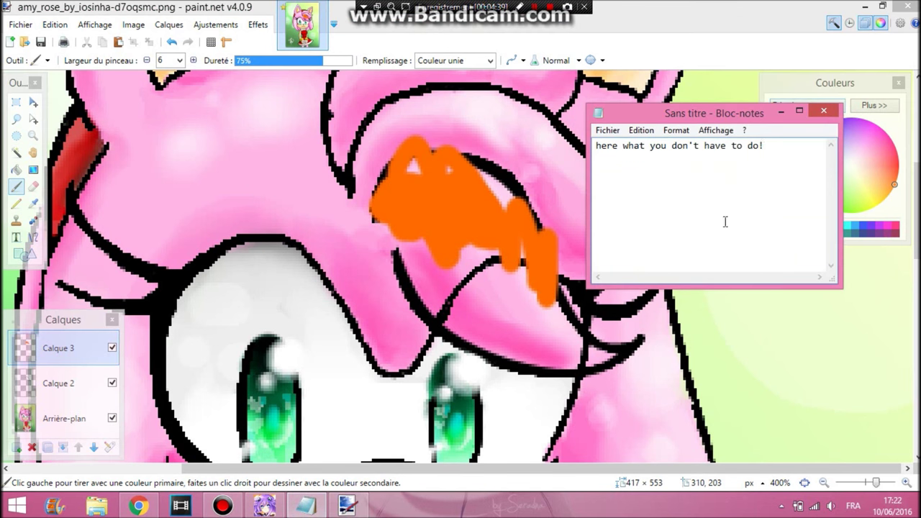
pyautogui.write('don(')
pyautogui.press('BackSpace')
pyautogui.write("'t color o n the ")
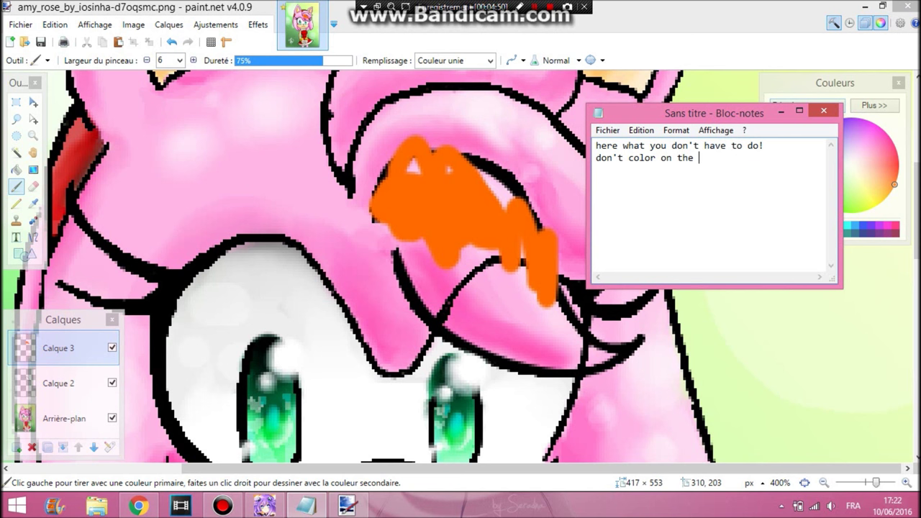
pyautogui.write('same calk')
# Step: Add the line "or don't put this calk on the first calk!" to the note and minimize its window
pyautogui.write("or don't")
pyautogui.write(' put')
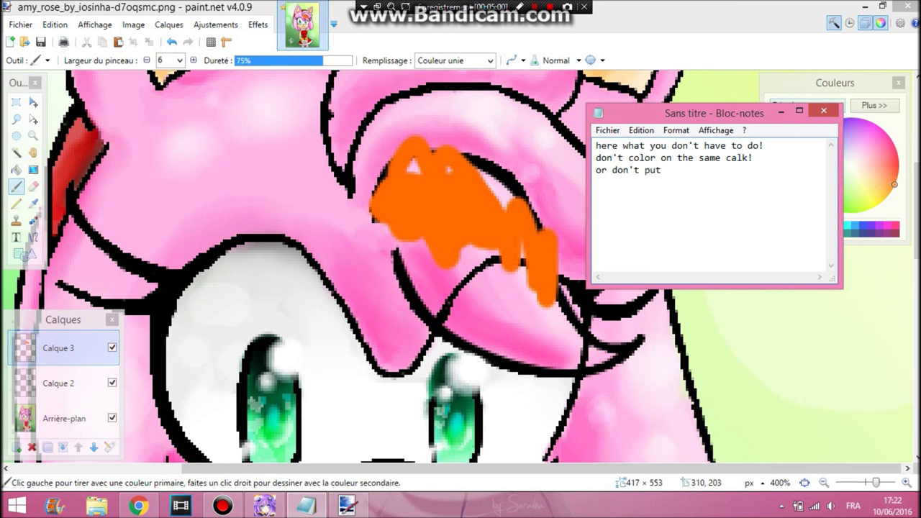
pyautogui.write(' this calk on the first calk')
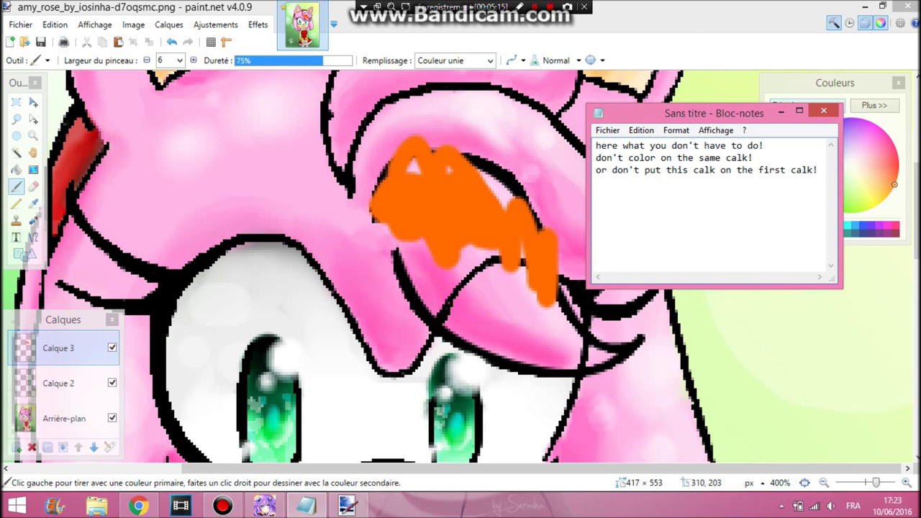
pyautogui.click(780, 112)
# Step: Move layer Calque 3 below Calque 2, and add the line "put it under ;)" to the Notepad note
pyautogui.moveTo(51, 372); pyautogui.dragTo(70, 382)
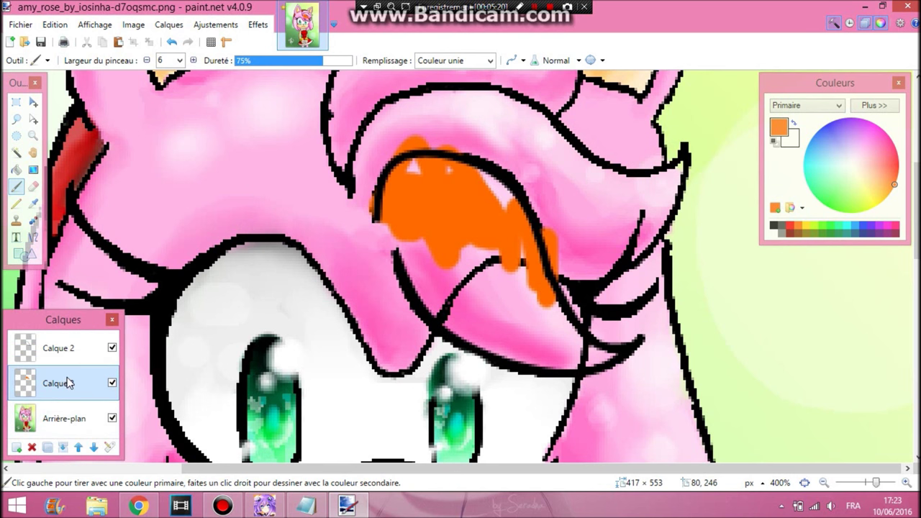
pyautogui.click(302, 506)
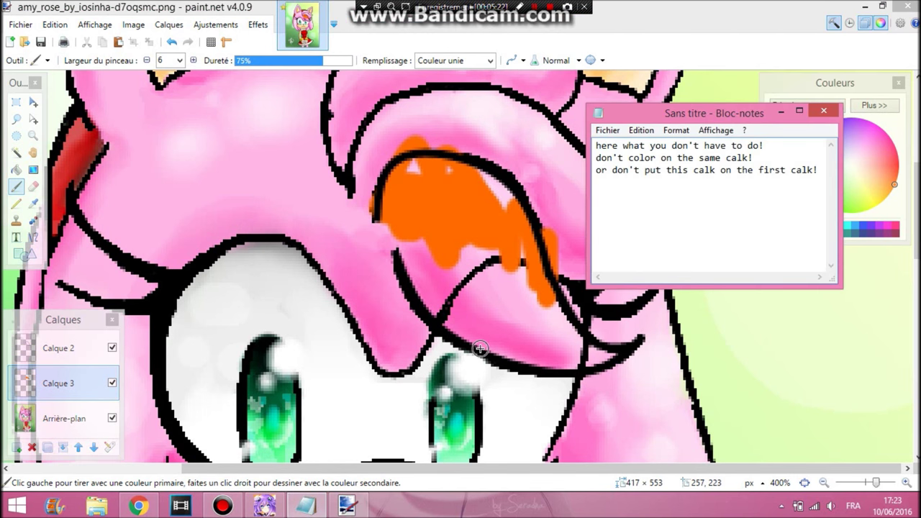
pyautogui.write('put it under ;)')
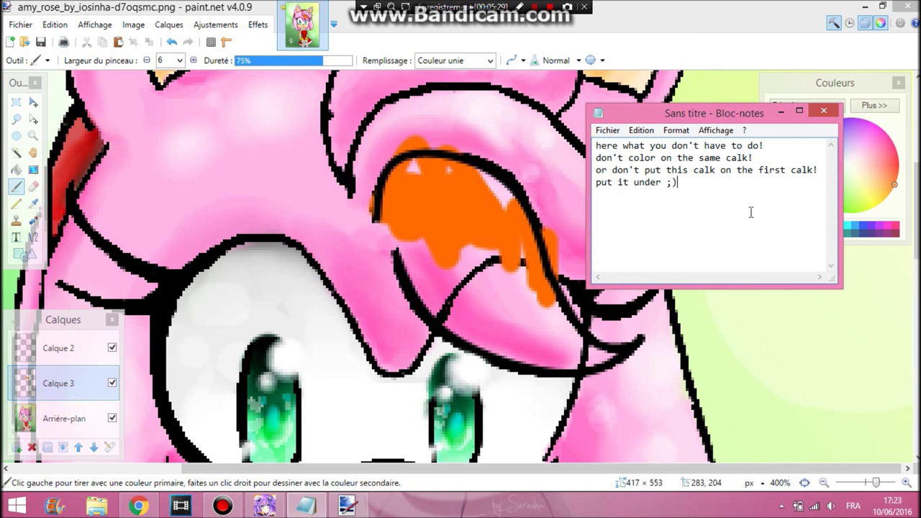
pyautogui.click(780, 112)
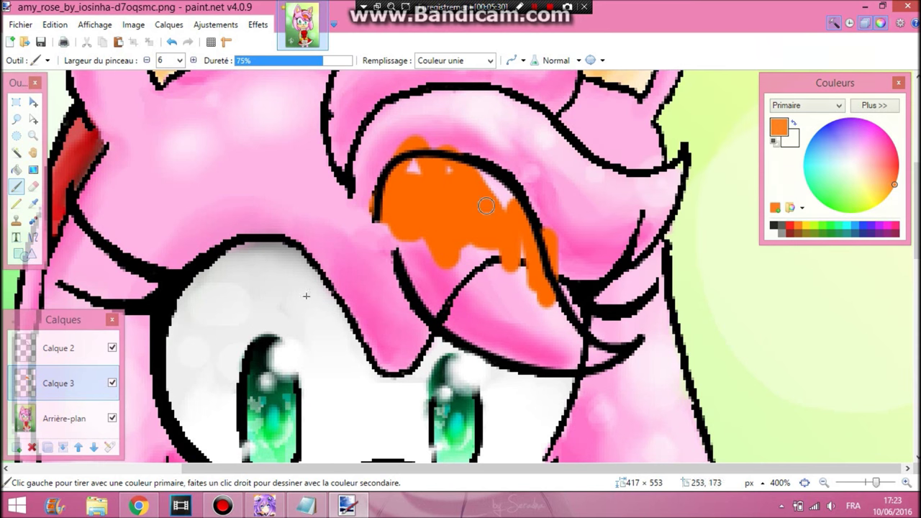
# Step: Hide the Arrière-plan layer with the original picture and delete it
pyautogui.click(124, 417)
pyautogui.click(112, 418)
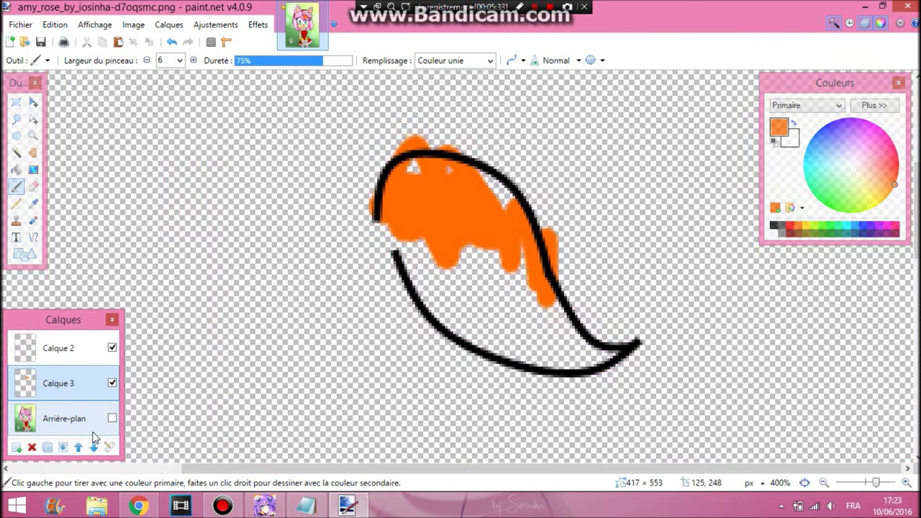
pyautogui.click(32, 448)
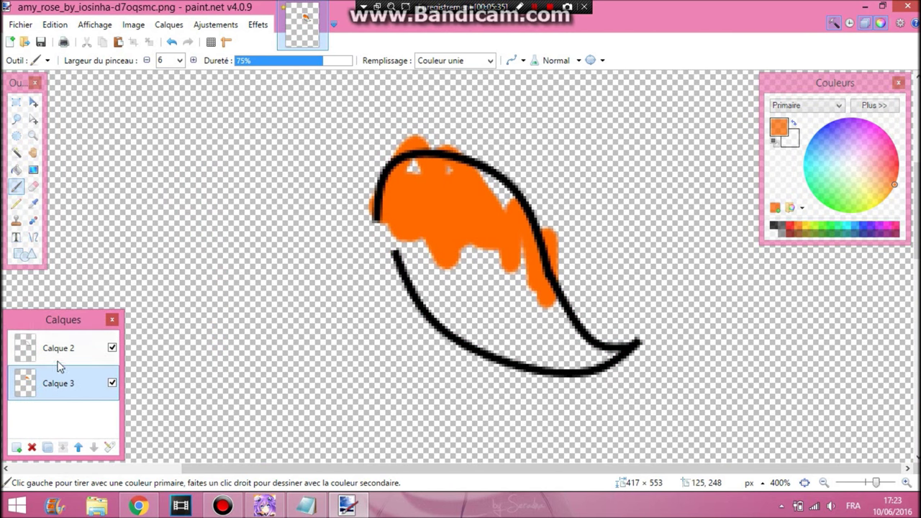
# Step: Replace the whole Notepad text with the heading "when it's finish:"
pyautogui.click(303, 508)
pyautogui.moveTo(699, 181); pyautogui.dragTo(588, 147)
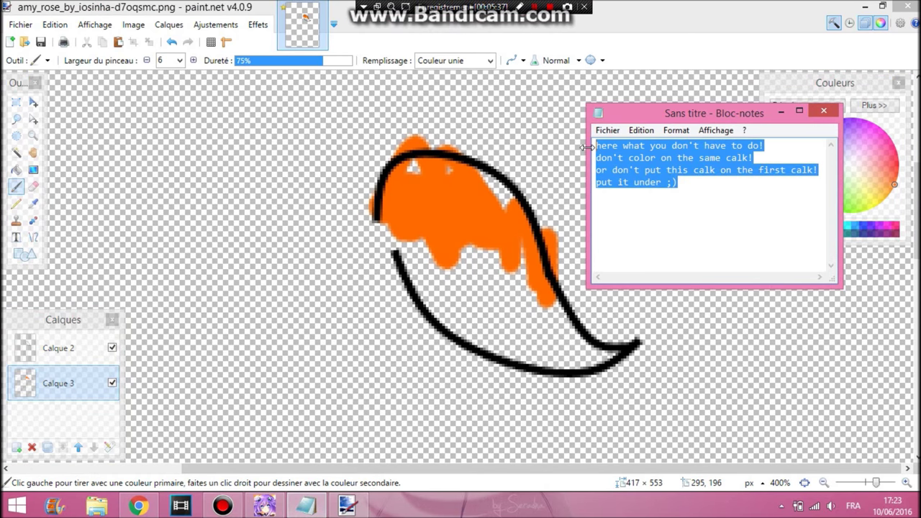
pyautogui.press('BackSpace')
pyautogui.write("when it's finish")
pyautogui.press('BackSpace')
pyautogui.write(': ')
# Step: Add the list line "-erase the original picture" under the note's heading
pyautogui.write('-')
pyautogui.write('erase')
pyautogui.write(' the')
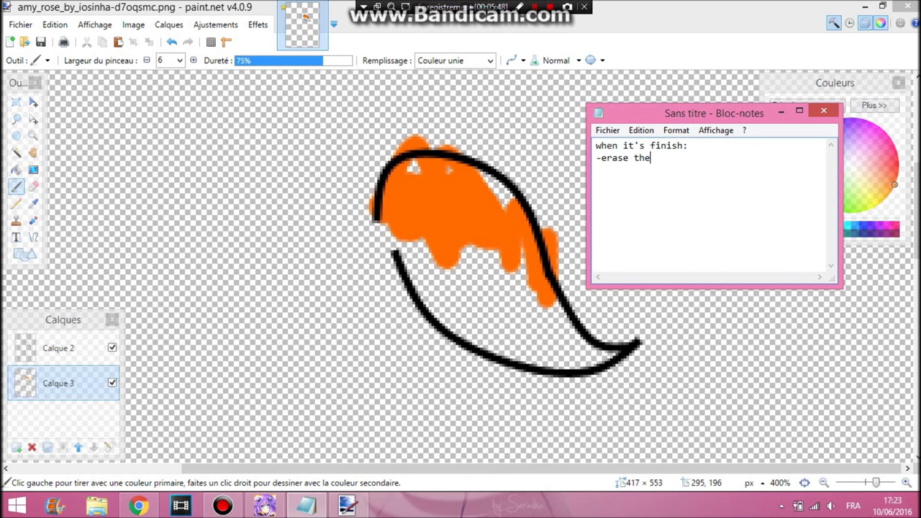
pyautogui.write(' original picure')
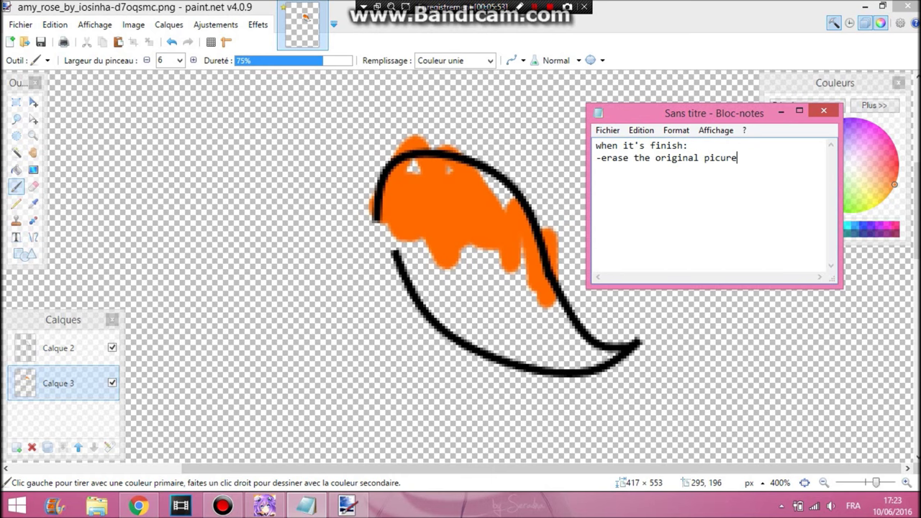
pyautogui.press('BackSpace')
pyautogui.press('BackSpace')
pyautogui.press('BackSpace')
pyautogui.write('ture')
# Step: Add the list line "-fusion the calk" to the note and minimize its window
pyautogui.write('usin')
pyautogui.write('on')
pyautogui.write(' the calk')
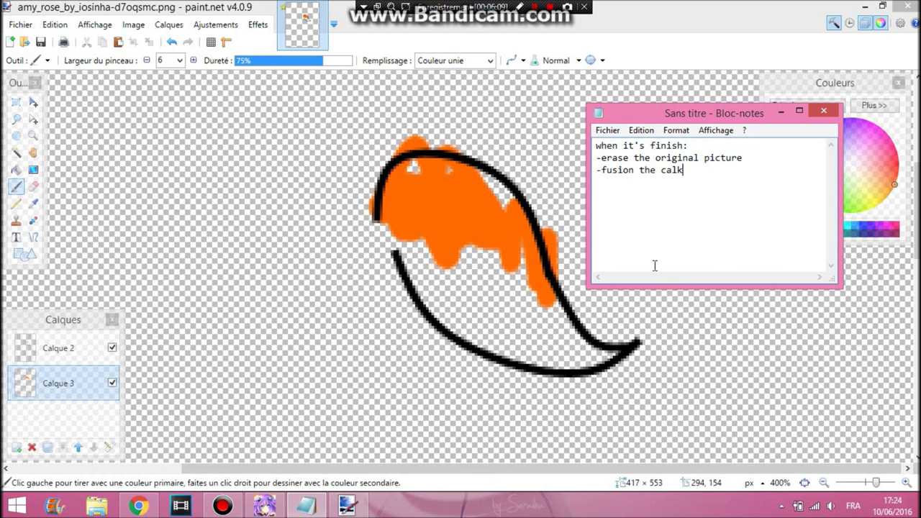
pyautogui.click(781, 113)
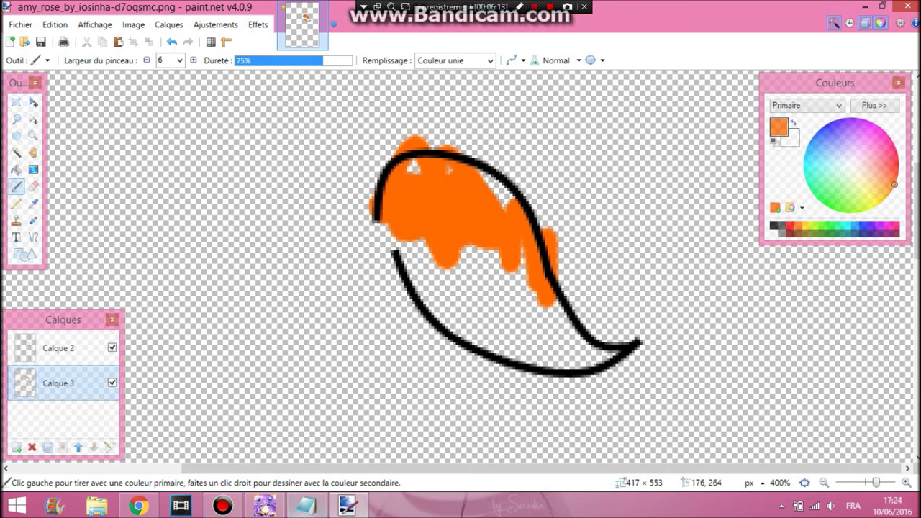
# Step: Reopen the note and add "oops I've forgot something 0-0" after a blank line
pyautogui.click(306, 506)
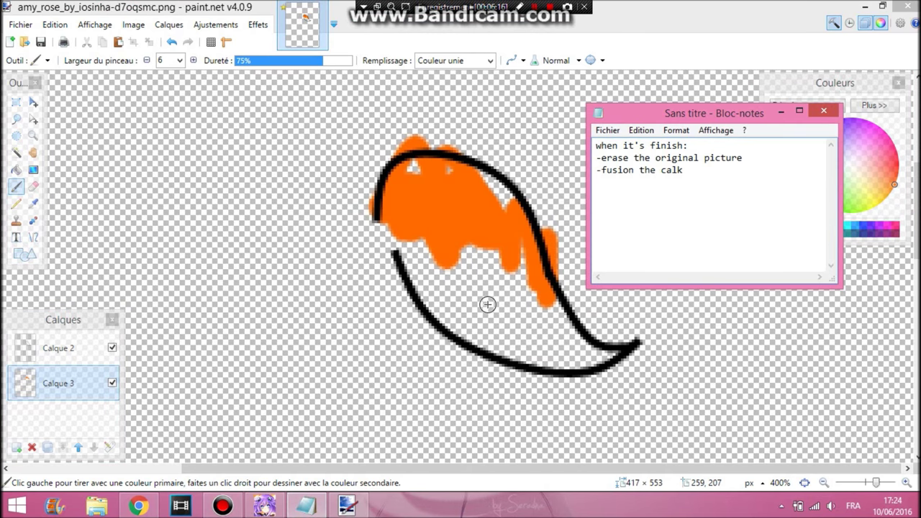
pyautogui.press('Return')
pyautogui.write("oops I've forgot")
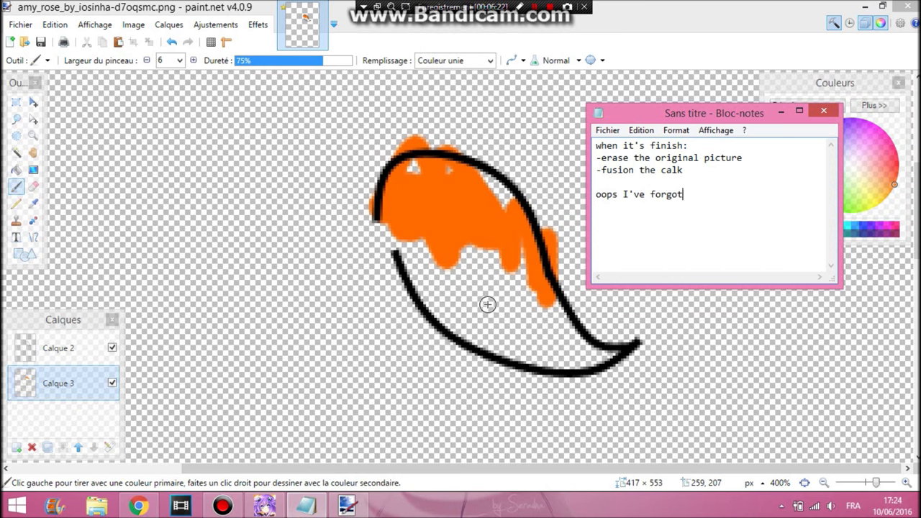
pyautogui.write(' something')
pyautogui.press('BackSpace')
pyautogui.press('Num_Lock')
pyautogui.write('0-0')
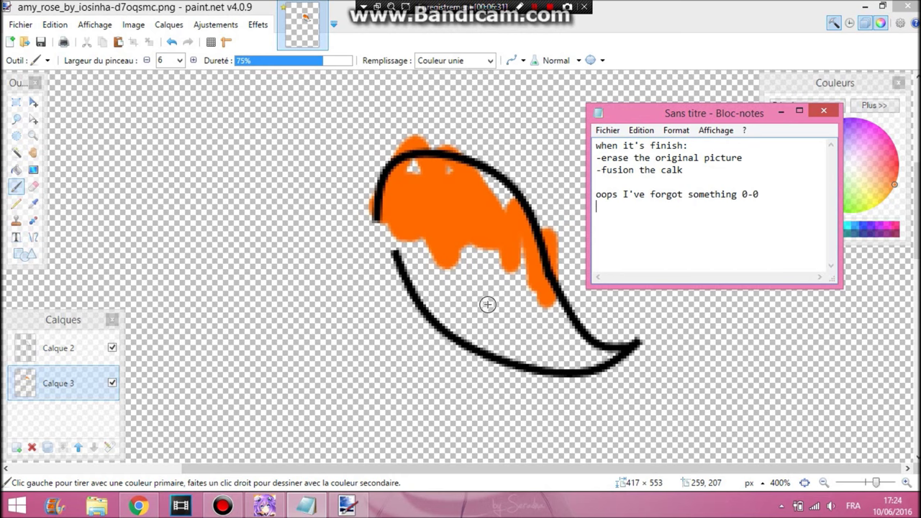
# Step: Add the text "you need to use a different calk for each color" to the note after a blank line
pyautogui.press('Return')
pyautogui.write('you nedd')
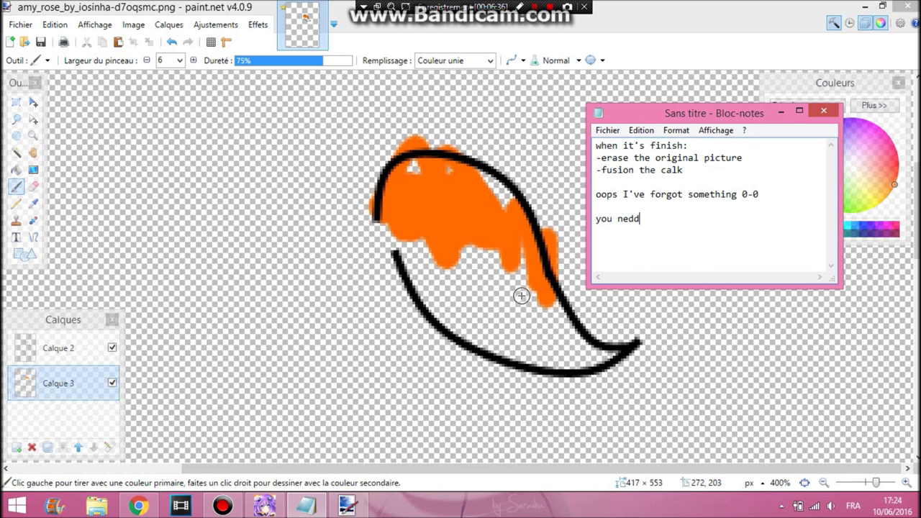
pyautogui.press('BackSpace')
pyautogui.press('BackSpace')
pyautogui.write('ed to use a different')
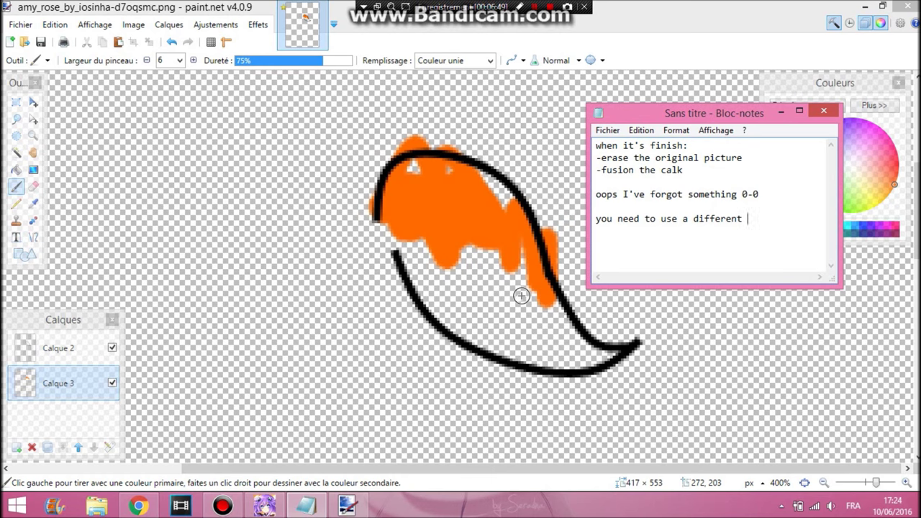
pyautogui.write('al')
pyautogui.press('BackSpace')
pyautogui.press('BackSpace')
pyautogui.write('calk for')
pyautogui.write('h color ')
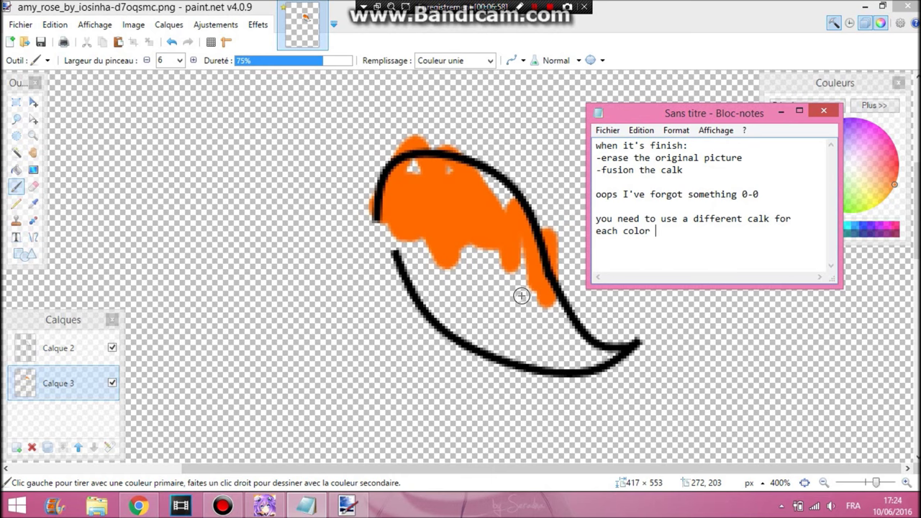
# Step: Complete the note's last sentence with "you use so you can erase it easily"
pyautogui.write('you s')
pyautogui.write('ue so ca')
pyautogui.press('BackSpace')
pyautogui.press('BackSpace')
pyautogui.write('you can seras')
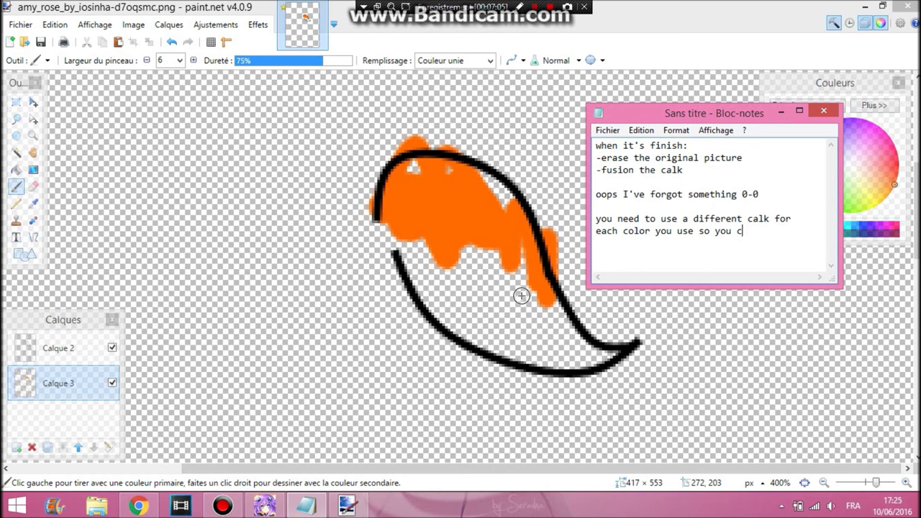
pyautogui.press('BackSpace')
pyautogui.press('BackSpace')
pyautogui.press('BackSpace')
pyautogui.press('BackSpace')
pyautogui.press('BackSpace')
pyautogui.write('erase it easily')
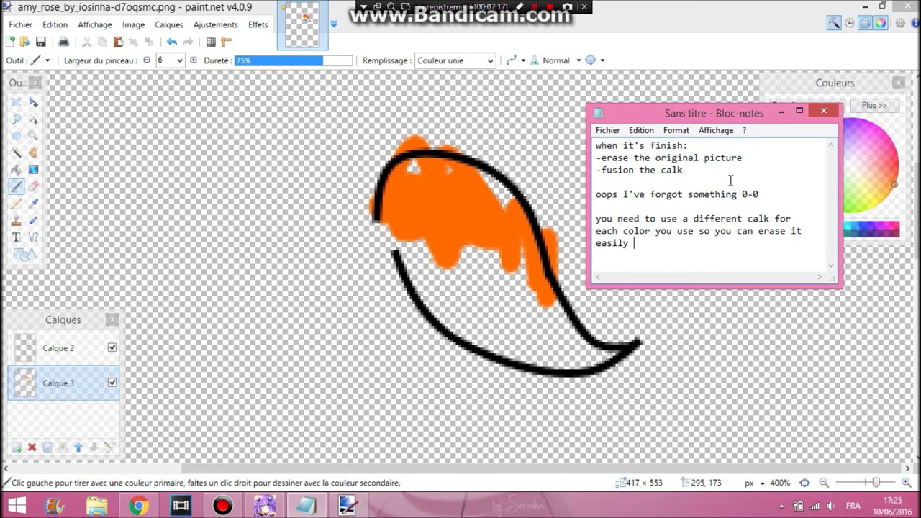
# Step: Delete the heading, both list lines and the blank lines above "oops I've forgot something 0-0", and minimize the note
pyautogui.moveTo(685, 170); pyautogui.dragTo(582, 144)
pyautogui.press('BackSpace')
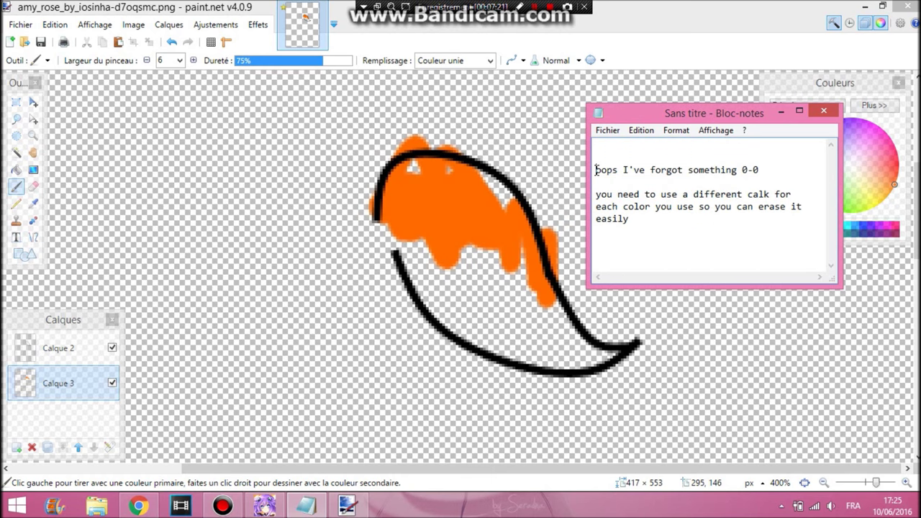
pyautogui.click(596, 170)
pyautogui.press('BackSpace')
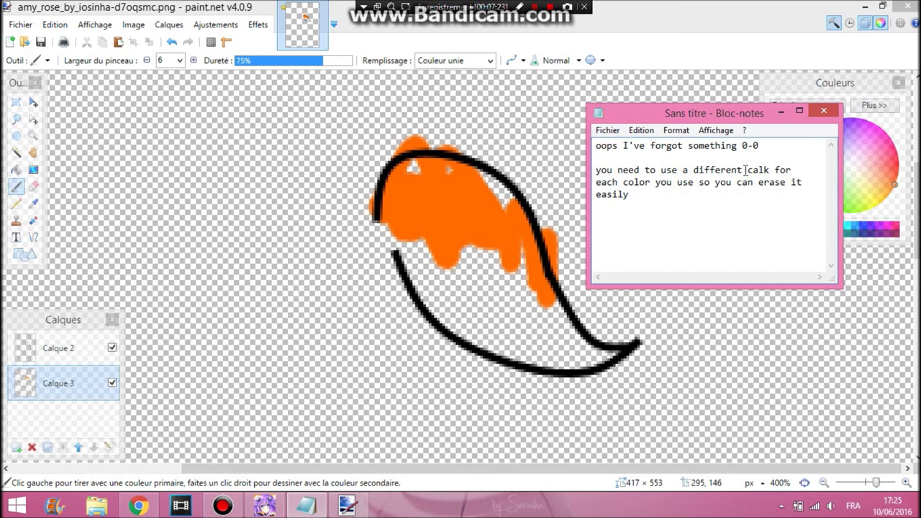
pyautogui.click(782, 112)
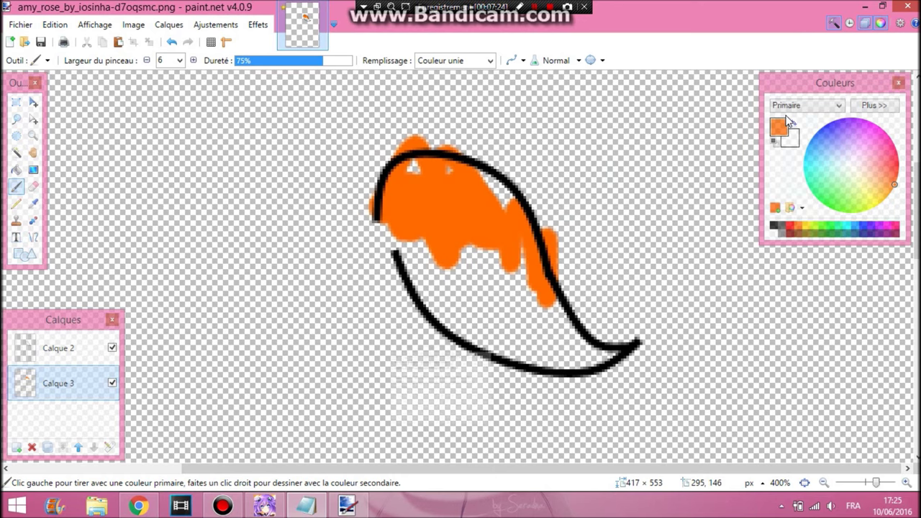
# Step: Add a new layer above the orange coloring layer and paint a dark brown brush stroke across the orange area
pyautogui.click(18, 448)
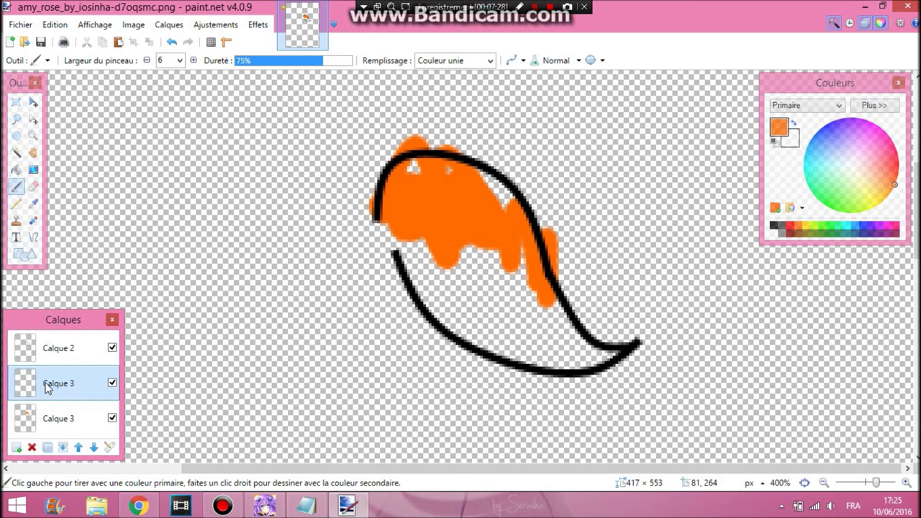
pyautogui.click(805, 227)
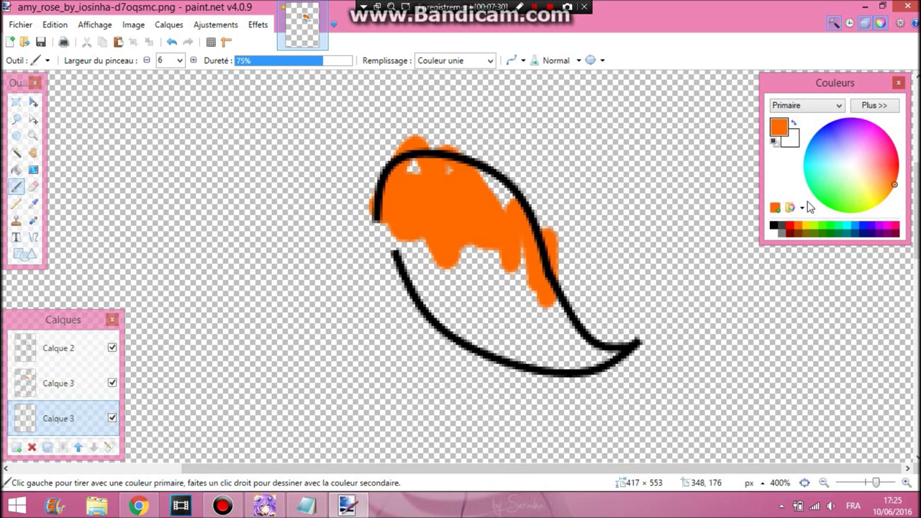
pyautogui.click(793, 231)
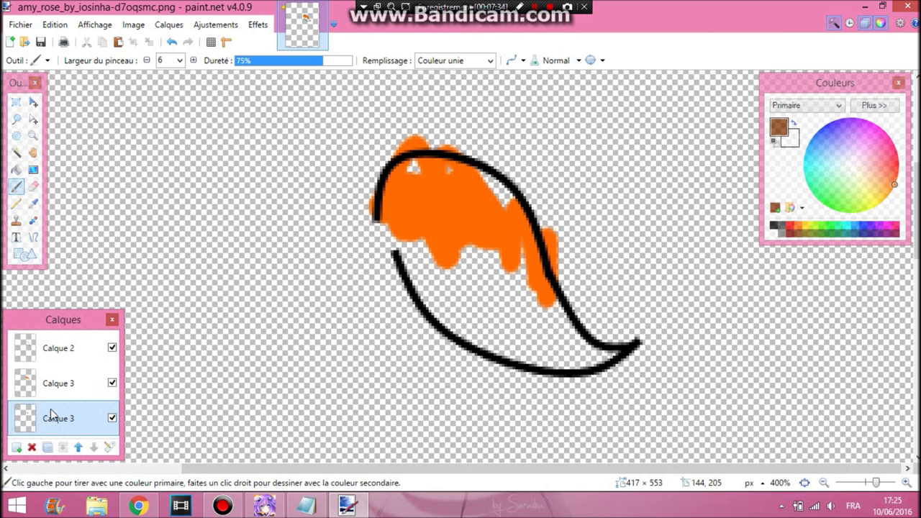
pyautogui.click(54, 383)
pyautogui.moveTo(428, 191)
pyautogui.mouseDown()
pyautogui.moveTo(491, 221)
pyautogui.moveTo(461, 189)
pyautogui.moveTo(496, 231)
pyautogui.mouseUp()
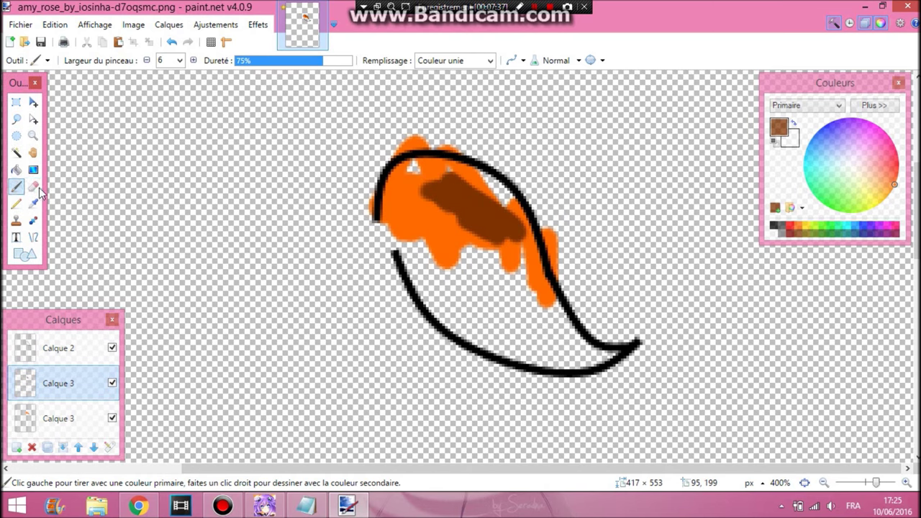
# Step: Erase the brown stroke from its own layer using the eraser at width 11
pyautogui.click(33, 186)
pyautogui.click(193, 61)
pyautogui.click(193, 60)
pyautogui.click(192, 60)
pyautogui.click(192, 61)
pyautogui.click(193, 60)
pyautogui.moveTo(388, 186)
pyautogui.mouseDown()
pyautogui.moveTo(420, 182)
pyautogui.moveTo(463, 202)
pyautogui.moveTo(492, 200)
pyautogui.moveTo(534, 260)
pyautogui.moveTo(421, 163)
pyautogui.moveTo(489, 235)
pyautogui.mouseUp()
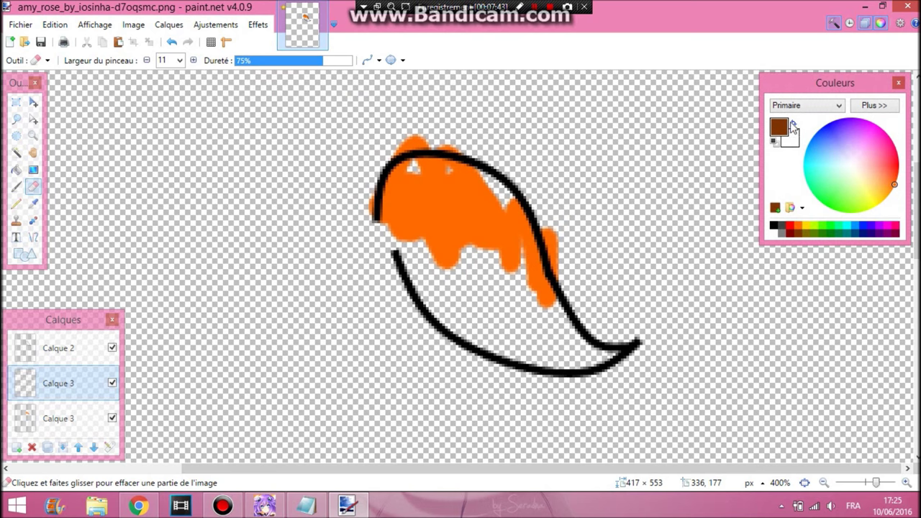
# Step: Draw three short black strokes in the empty area beside the orange shape using the brush at width 3
pyautogui.click(16, 203)
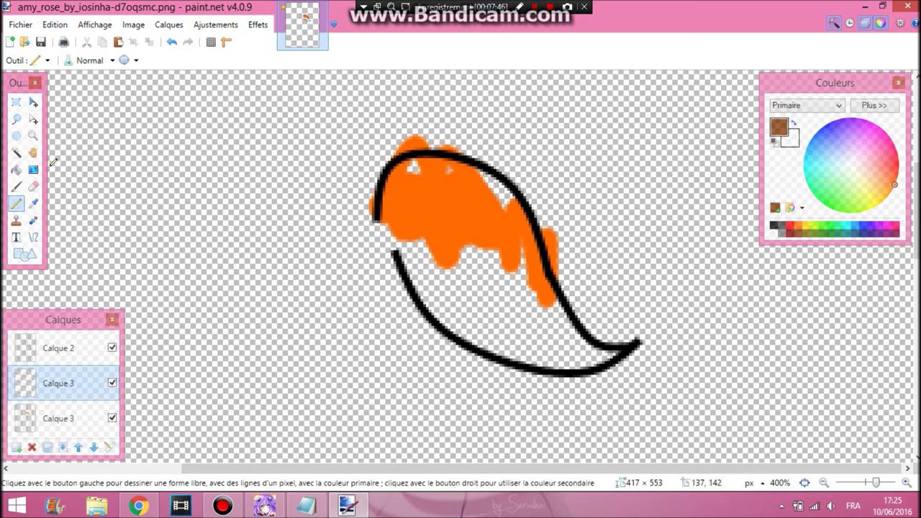
pyautogui.click(15, 187)
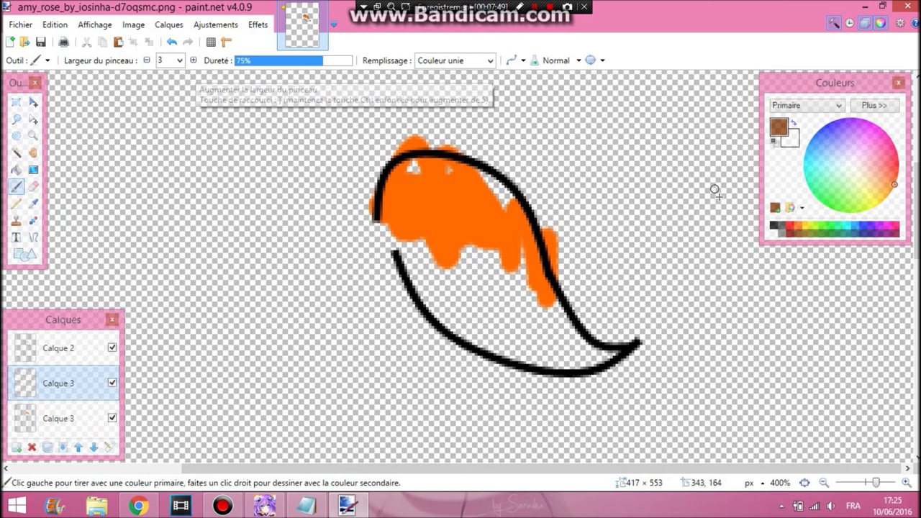
pyautogui.click(774, 226)
pyautogui.moveTo(214, 222); pyautogui.dragTo(250, 202)
pyautogui.moveTo(261, 156); pyautogui.dragTo(273, 188)
pyautogui.moveTo(240, 251)
pyautogui.mouseDown()
pyautogui.moveTo(289, 247)
pyautogui.moveTo(315, 215)
pyautogui.mouseUp()
# Step: Merge the three layers down into a single layer and open the Save As dialog
pyautogui.click(75, 349)
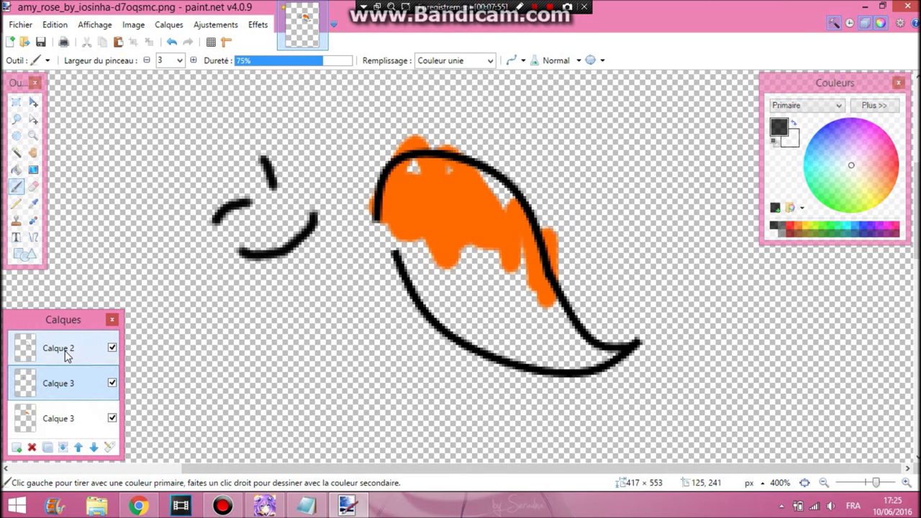
pyautogui.click(63, 449)
pyautogui.click(63, 449)
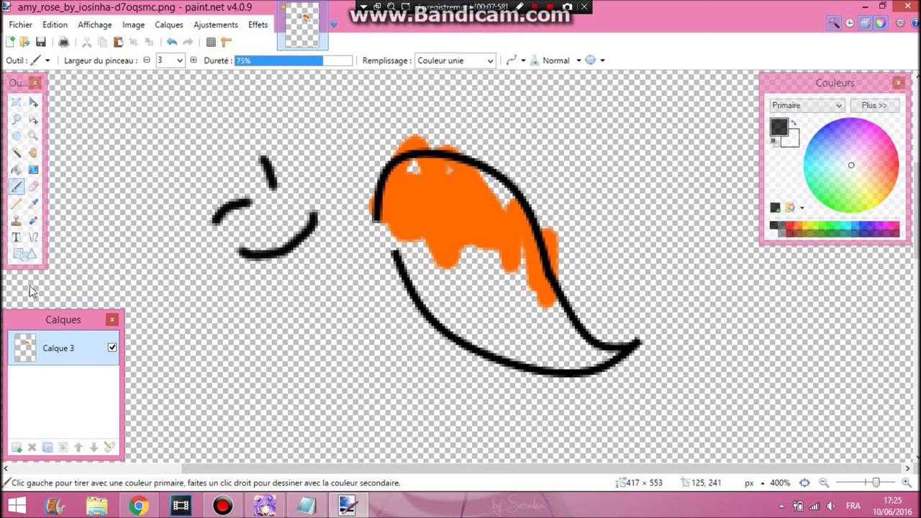
pyautogui.click(20, 24)
pyautogui.click(56, 134)
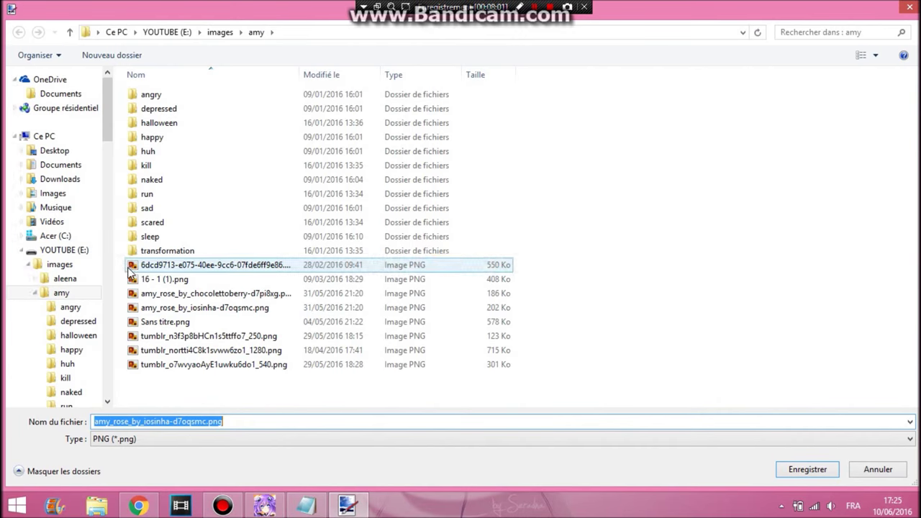
# Step: Reopen the note and add the line "when it's done, save your work!" after a blank line
pyautogui.click(305, 506)
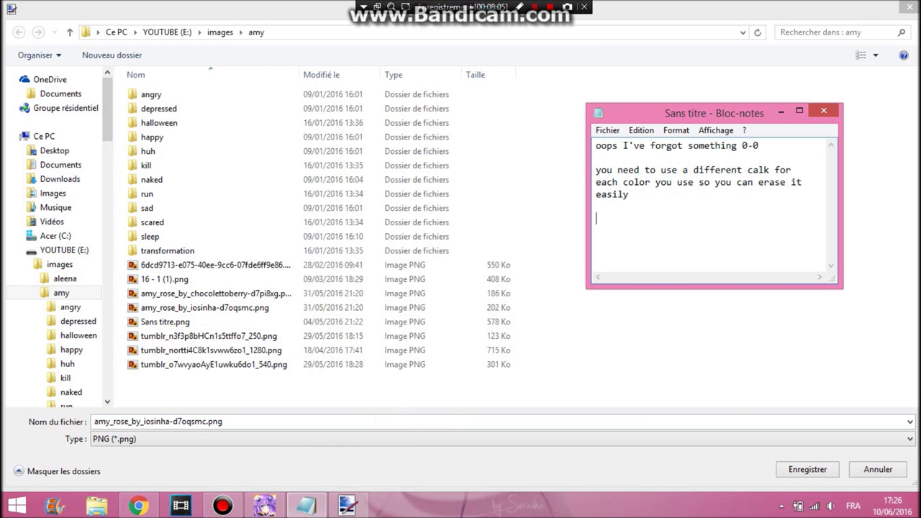
pyautogui.write("hen it's done")
pyautogui.press('BackSpace')
pyautogui.press('BackSpace')
pyautogui.press('BackSpace')
pyautogui.write('done ')
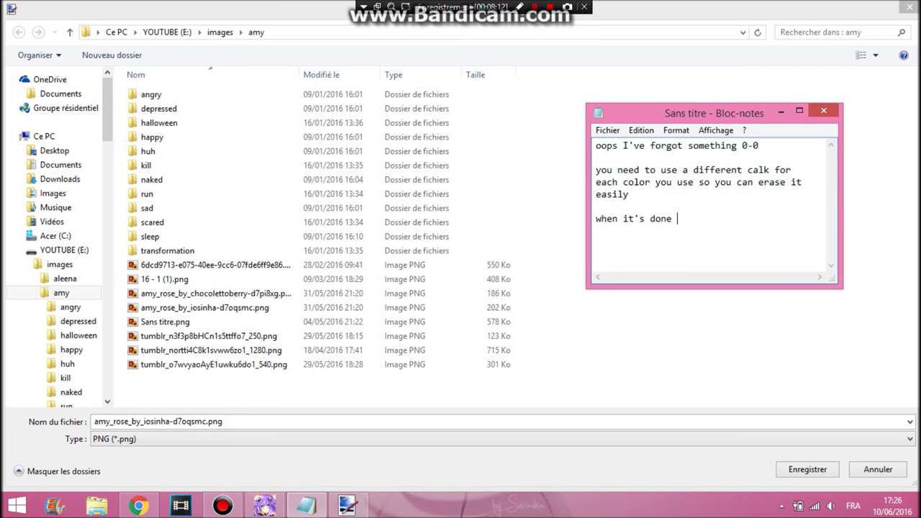
pyautogui.write(',save your work!')
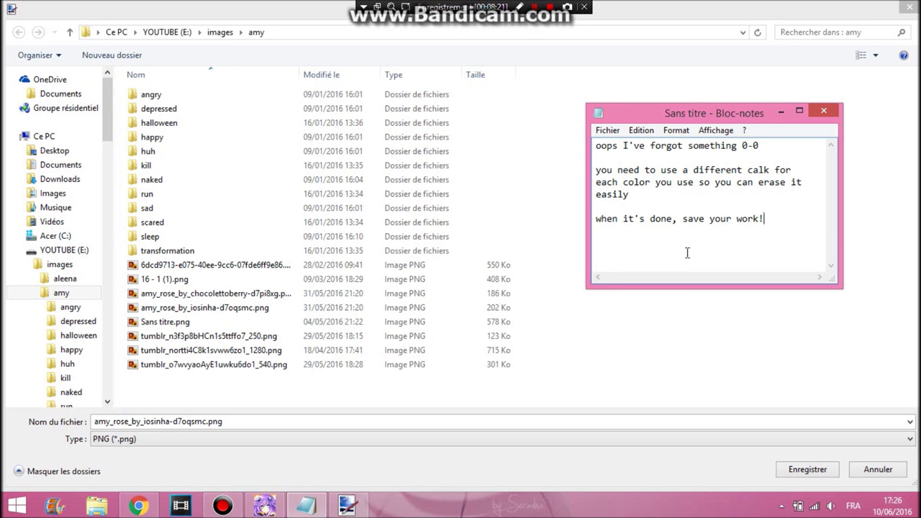
# Step: Delete all the text in the note and minimize its window
pyautogui.moveTo(806, 236); pyautogui.dragTo(594, 146)
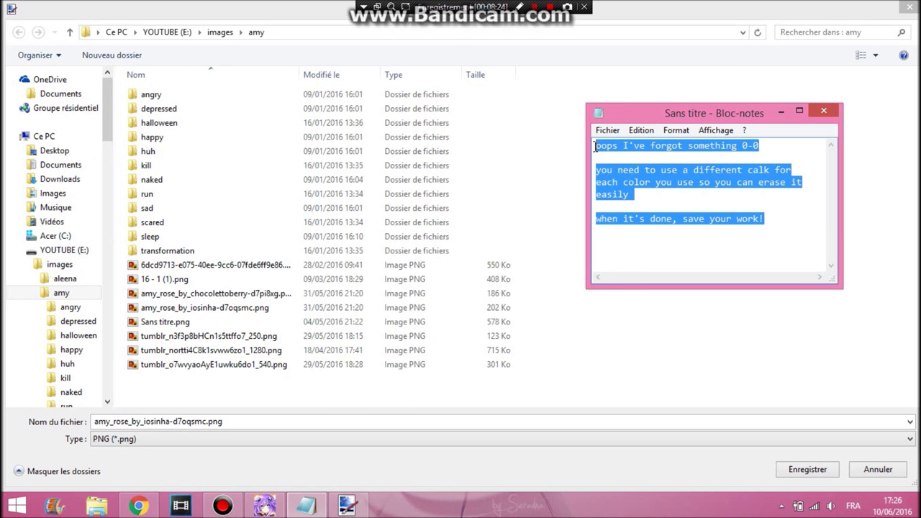
pyautogui.press('Delete')
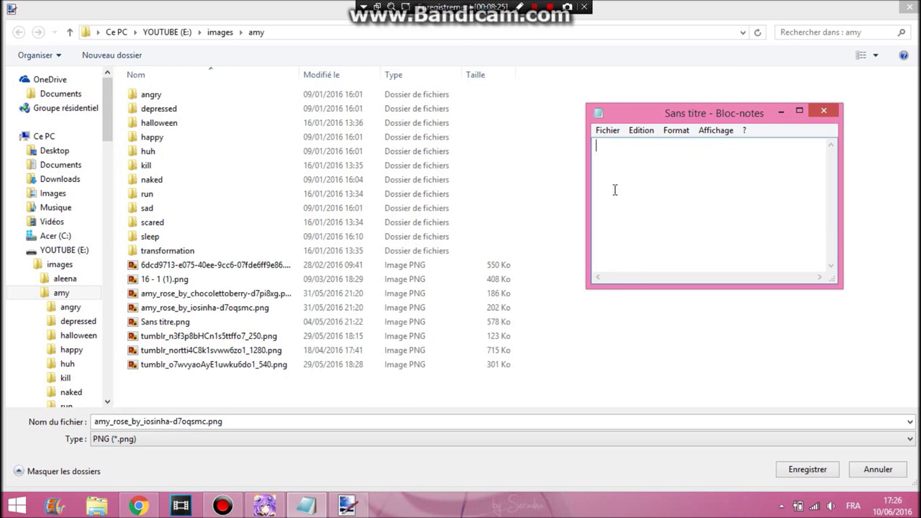
pyautogui.click(781, 112)
# Step: Leave the save dialog and close paint.net, discarding the unsaved changes
pyautogui.click(807, 469)
pyautogui.click(909, 6)
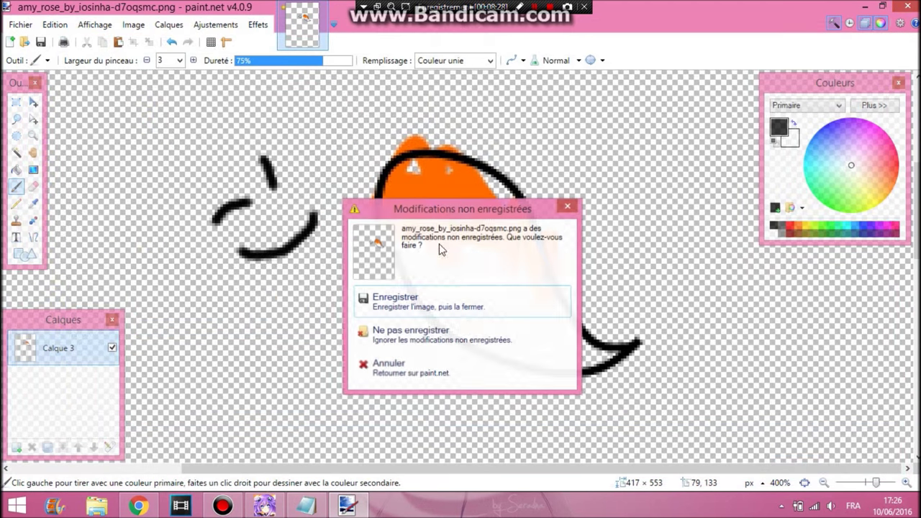
pyautogui.click(449, 325)
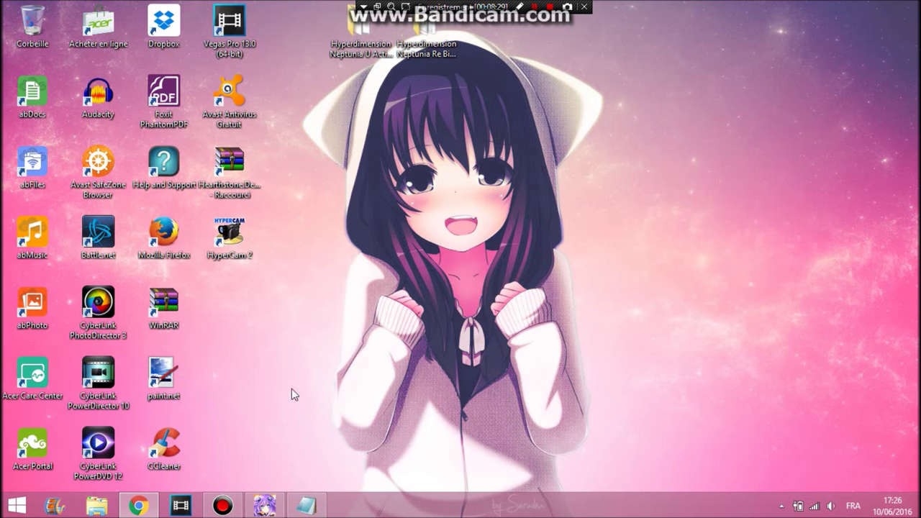
# Step: Open Movie Maker, bring up the Notepad note and begin it with "and if you want to record"
pyautogui.click(54, 506)
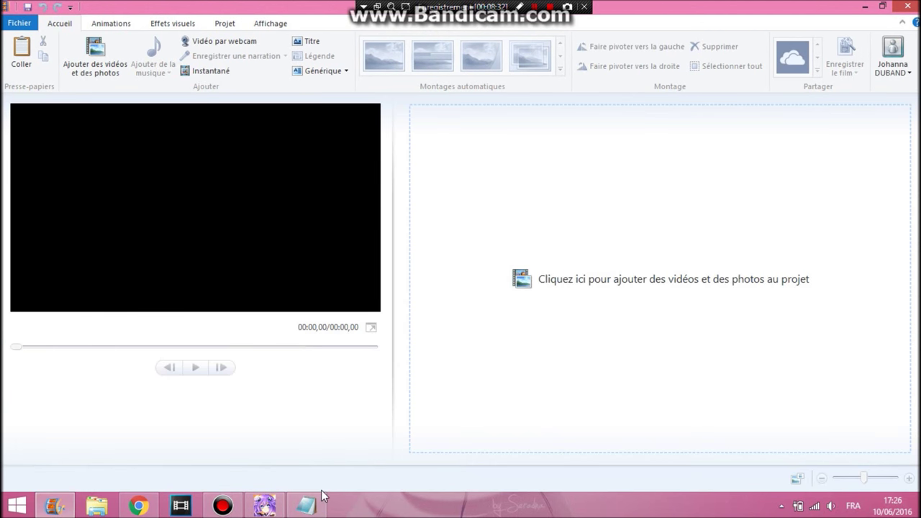
pyautogui.click(317, 504)
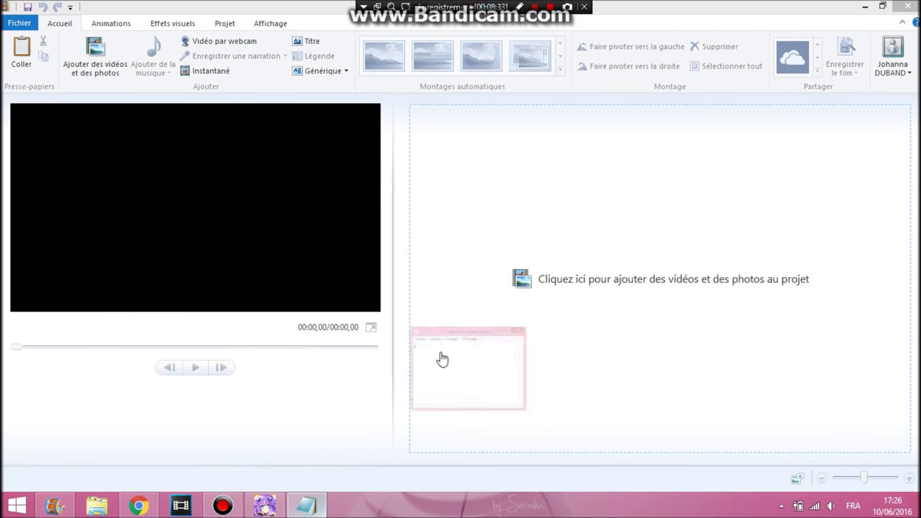
pyautogui.write('and')
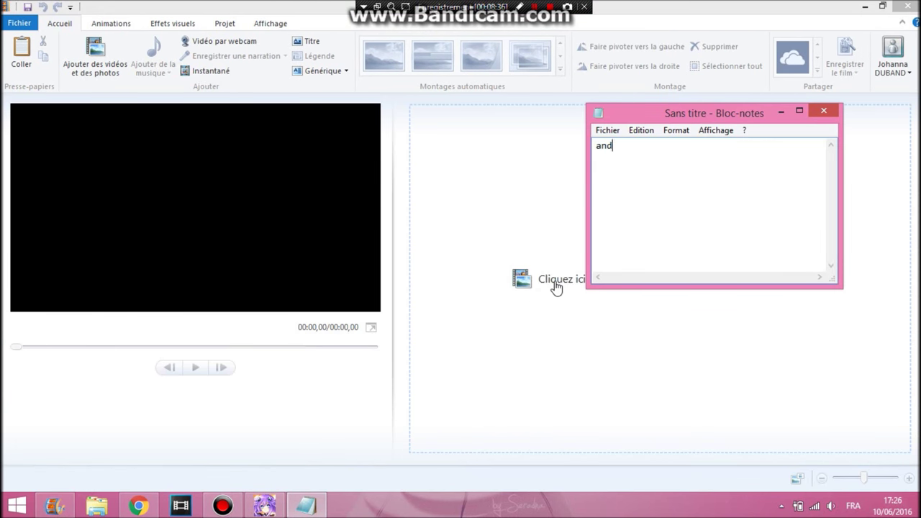
pyautogui.write(' if you want to re')
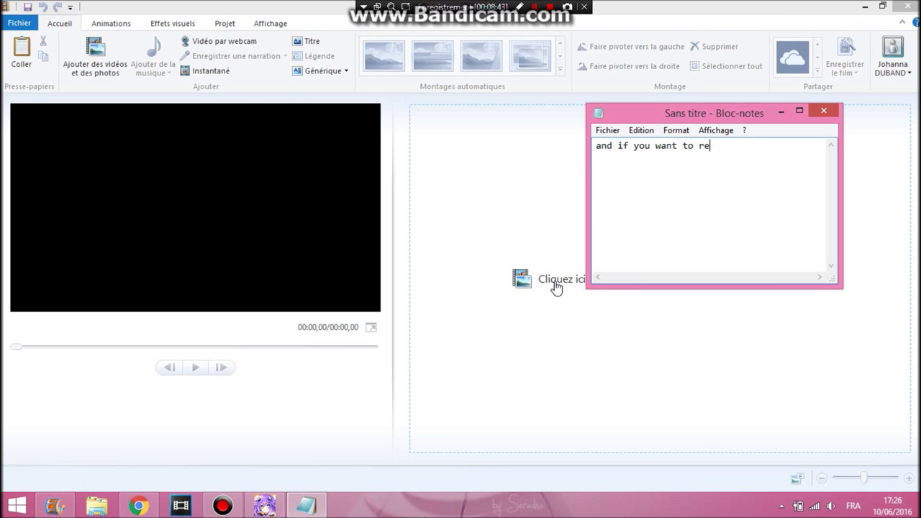
pyautogui.write('vcord y')
pyautogui.press('BackSpace')
pyautogui.press('BackSpace')
# Step: Continue the note with "a video you can download" and minimize both the note and Movie Maker
pyautogui.write('a video you can use')
pyautogui.press('BackSpace')
pyautogui.press('BackSpace')
pyautogui.press('BackSpace')
pyautogui.press('Return')
pyautogui.write('download')
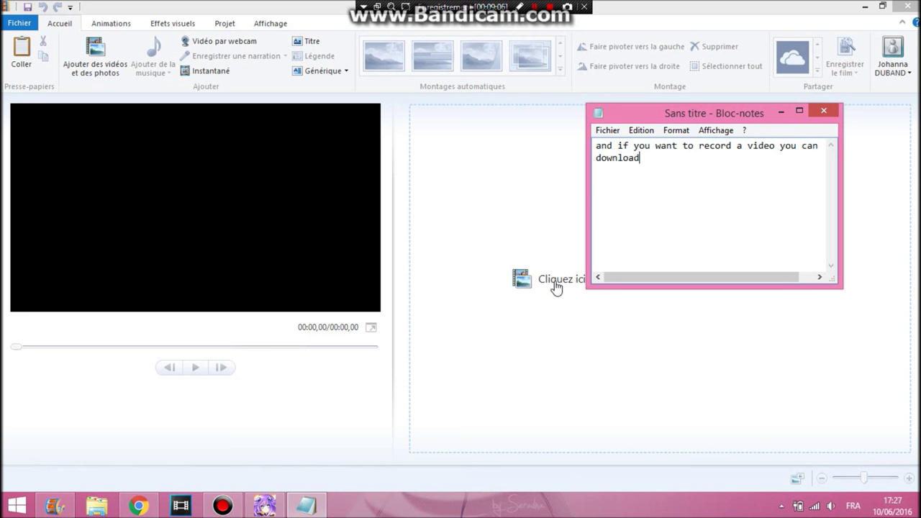
pyautogui.click(781, 113)
pyautogui.click(864, 6)
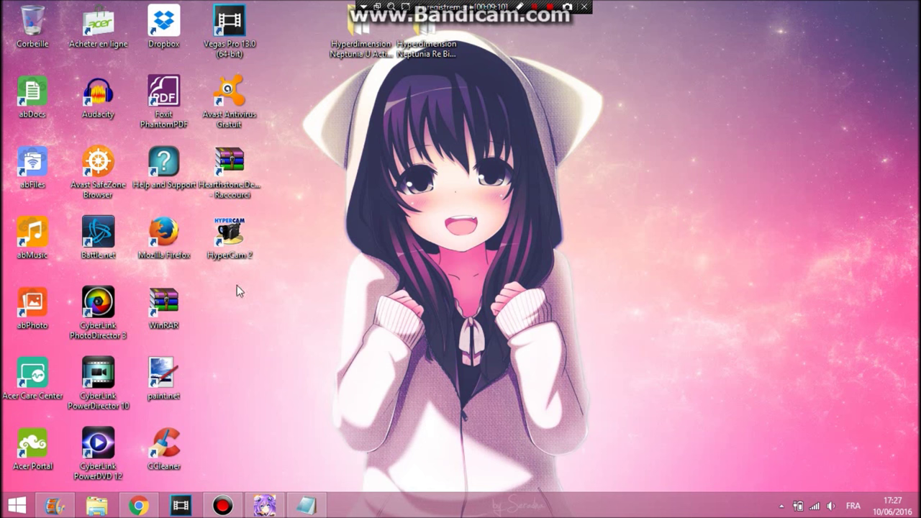
# Step: Reopen the note and add the list line "-hypercam 2 or 3..." below the download sentence
pyautogui.click(306, 505)
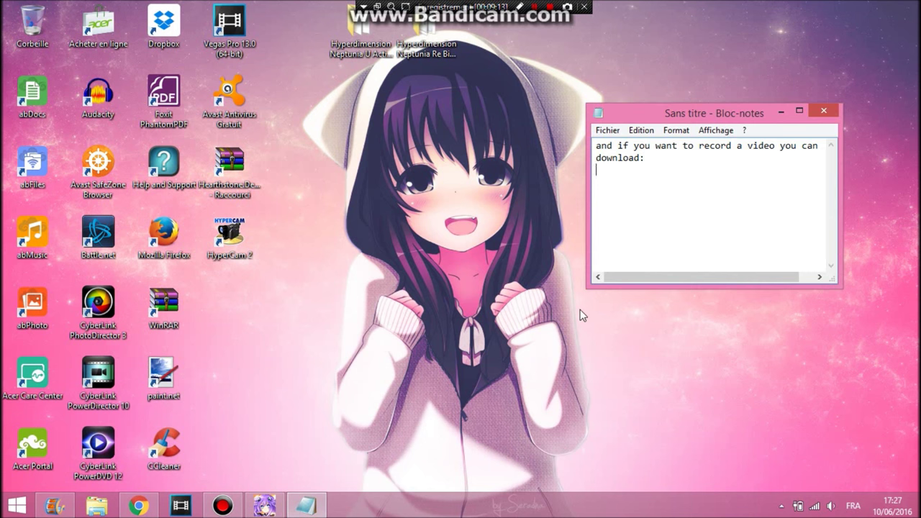
pyautogui.write('hypercam 2 or 3')
pyautogui.press('capslock')
pyautogui.write('...')
pyautogui.press('capslock')
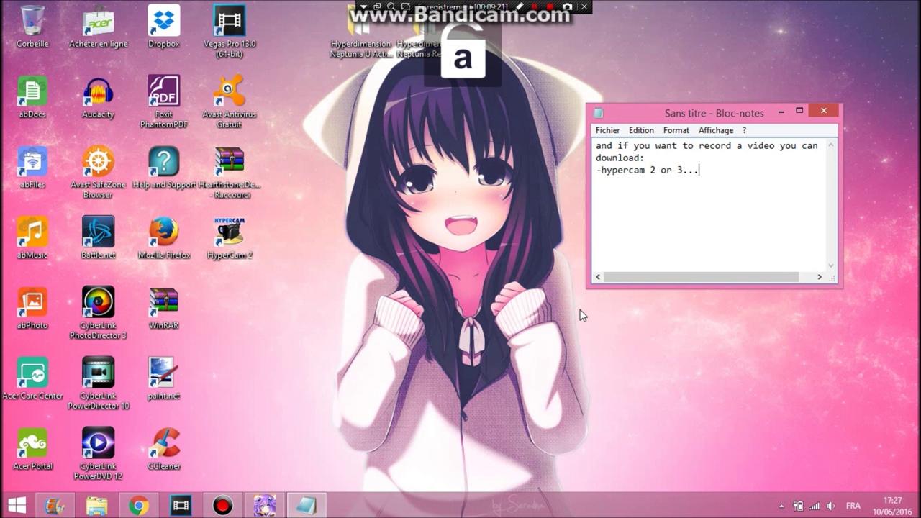
# Step: Add the list line "-bandicam" to the note and put "((it's free too))" on the line below it
pyautogui.press('Return')
pyautogui.write('-')
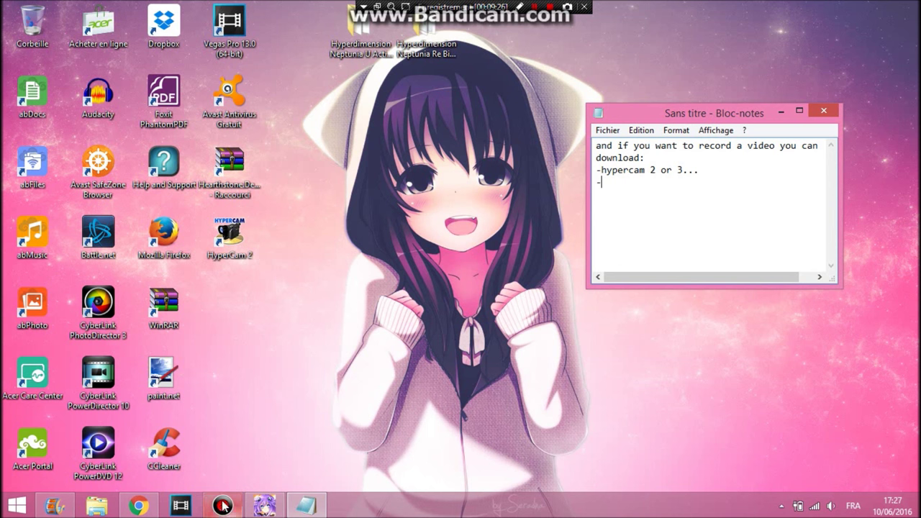
pyautogui.write('b')
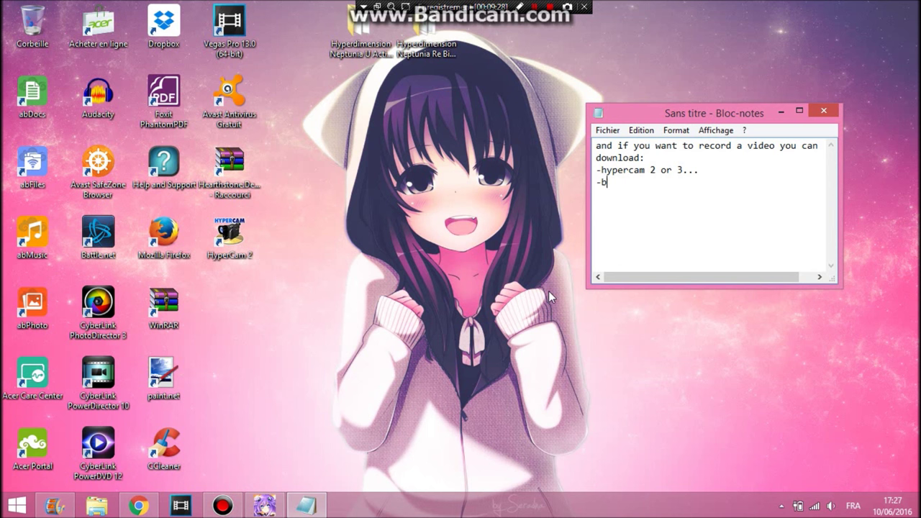
pyautogui.write('andicam')
pyautogui.press('Return')
pyautogui.write("((it's free too))")
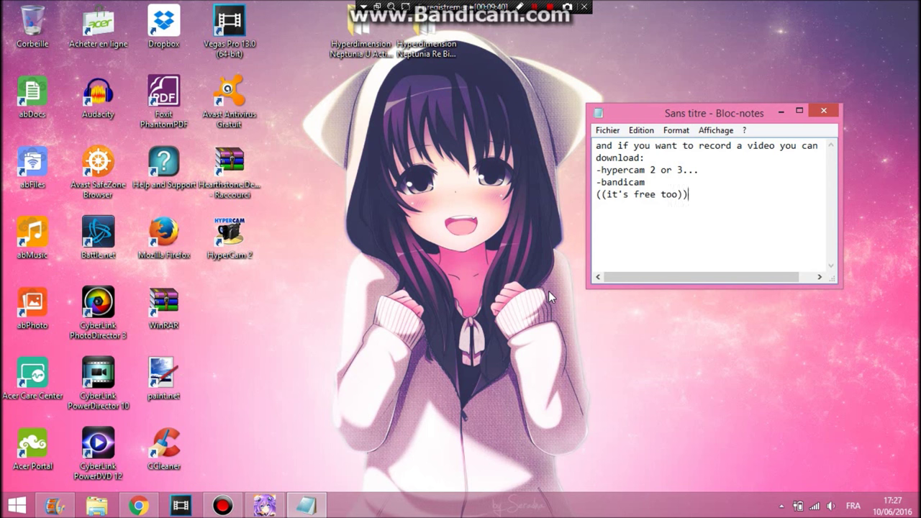
# Step: Show Movie Maker behind the note and write "when the video is saved go on your" after a blank line
pyautogui.click(55, 506)
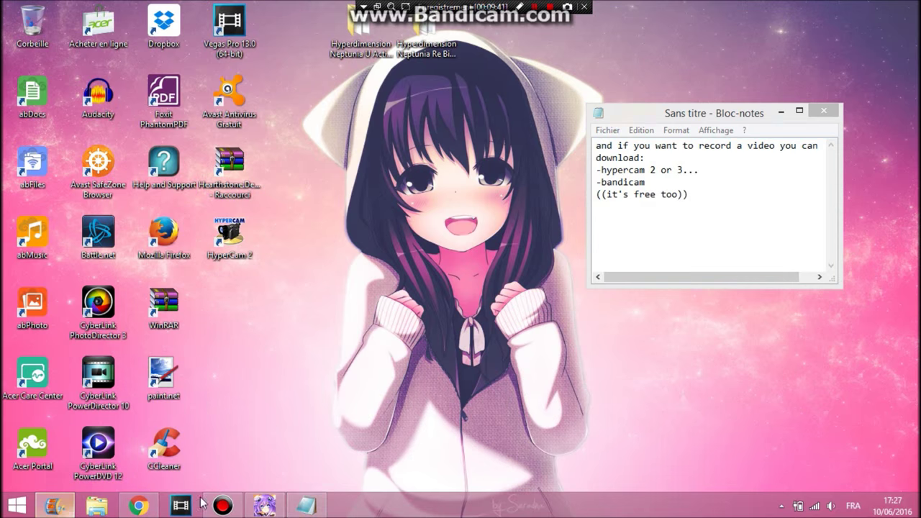
pyautogui.click(305, 506)
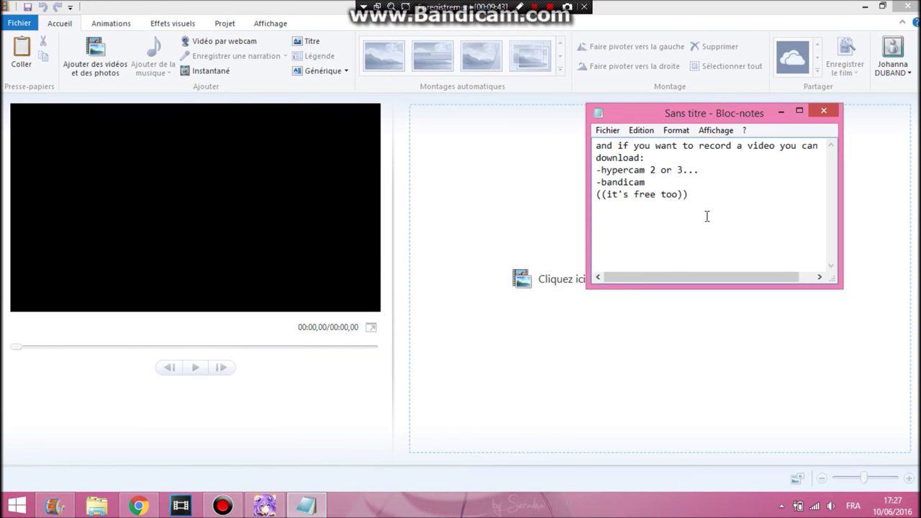
pyautogui.press('Return')
pyautogui.write('when the video is saved go')
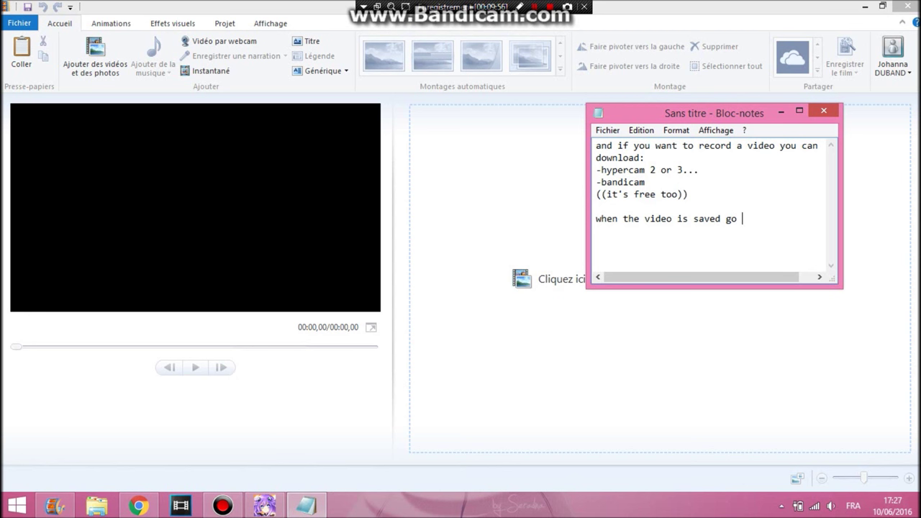
pyautogui.write(' on your')
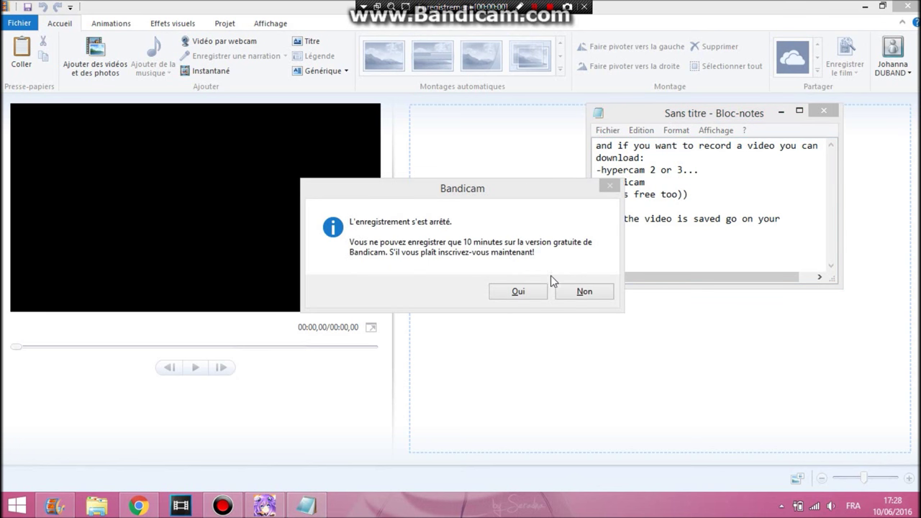
# Step: Decline the Bandicam registration prompt and finish the note's sentence with "video montage!" on a new line
pyautogui.click(557, 294)
pyautogui.write('video')
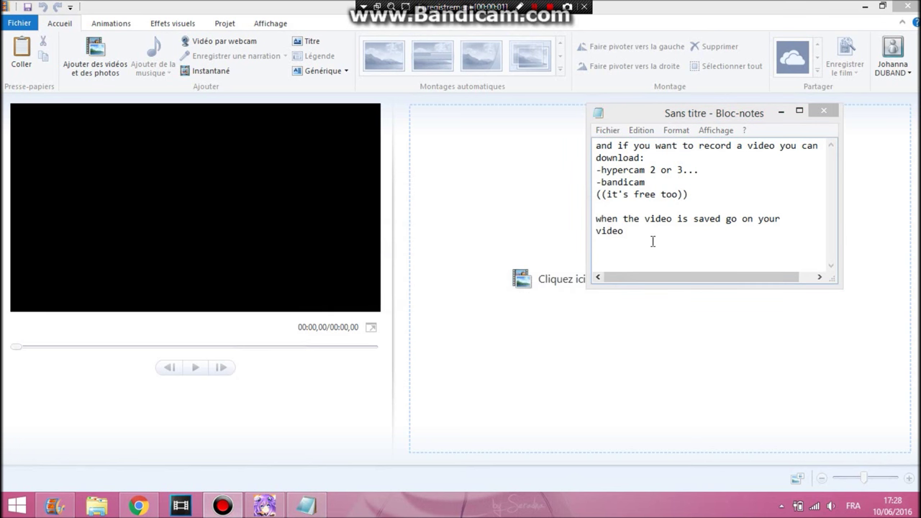
pyautogui.click(653, 241)
pyautogui.write('montage!')
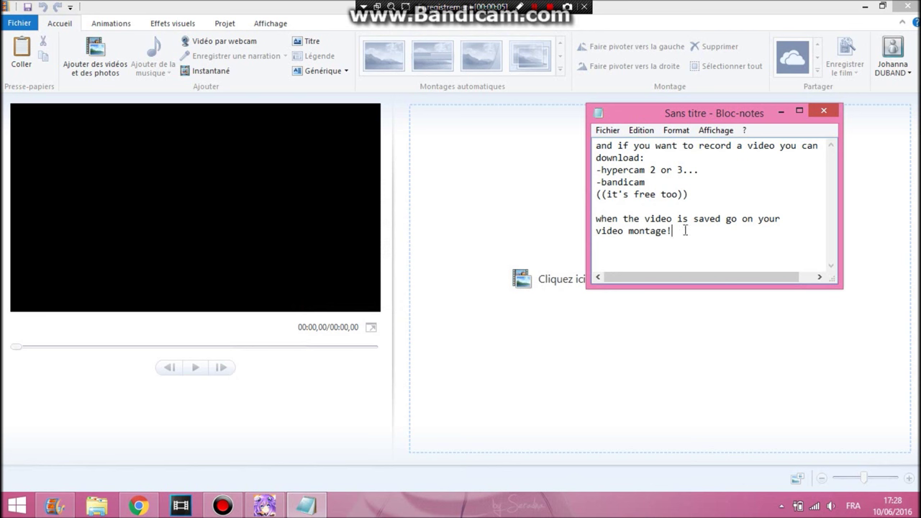
# Step: Delete the recording software lines and the empty lines above "when the video is saved" from the note
pyautogui.moveTo(713, 194); pyautogui.dragTo(594, 147)
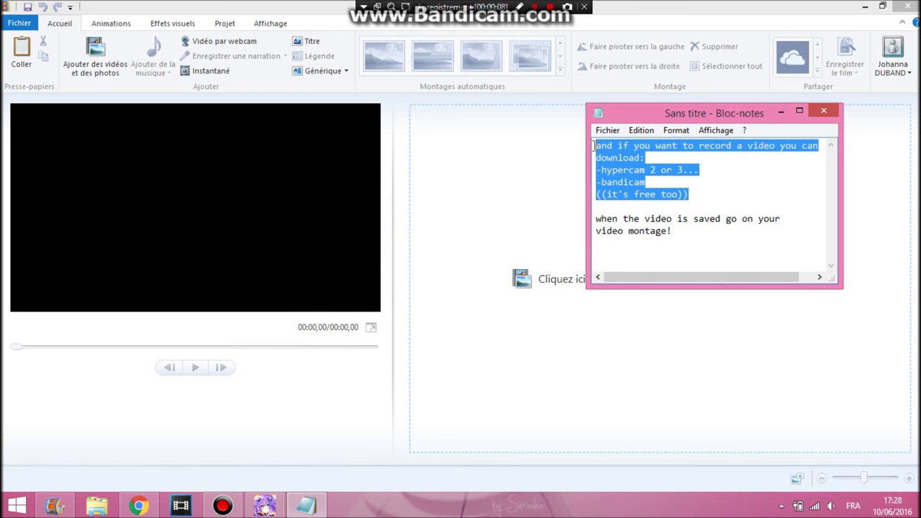
pyautogui.press('Return')
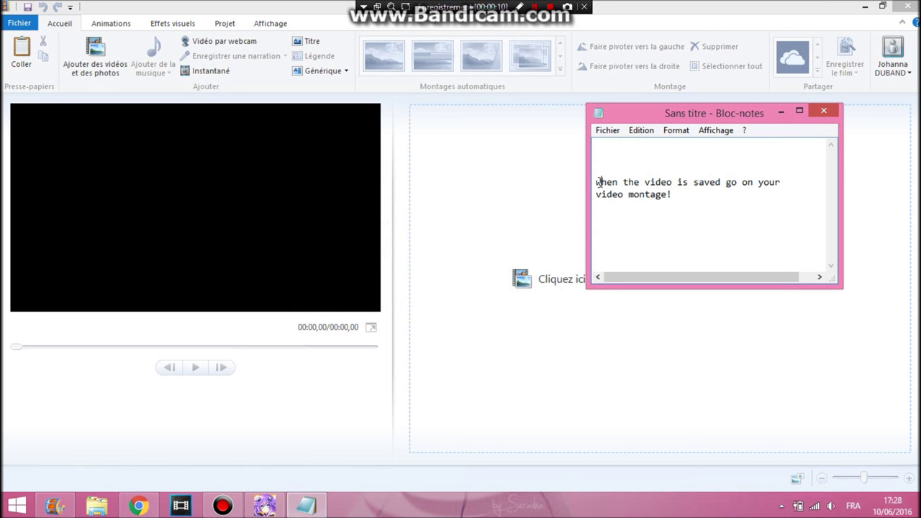
pyautogui.press('BackSpace')
pyautogui.press('BackSpace')
pyautogui.press('BackSpace')
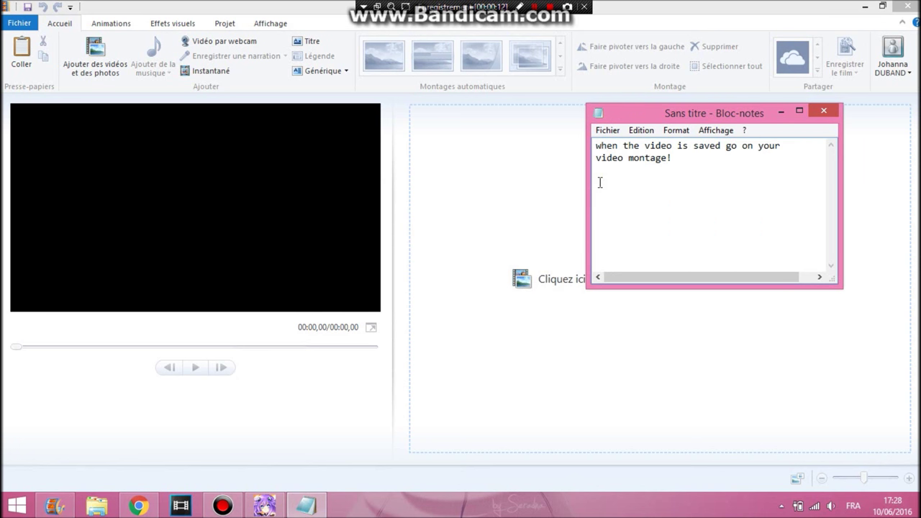
pyautogui.click(565, 191)
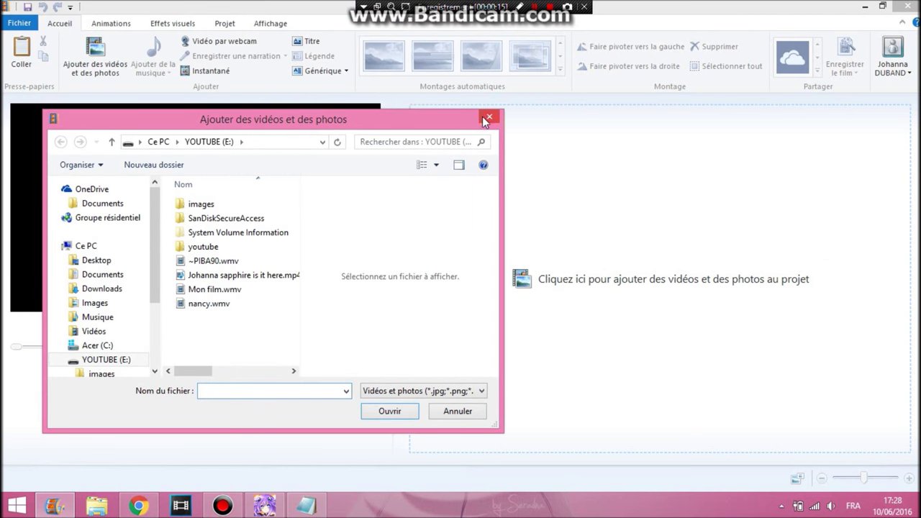
pyautogui.click(489, 105)
pyautogui.click(305, 506)
# Step: Add the line "if you don't have one and you've got a" below the video montage sentence in the note
pyautogui.click(654, 211)
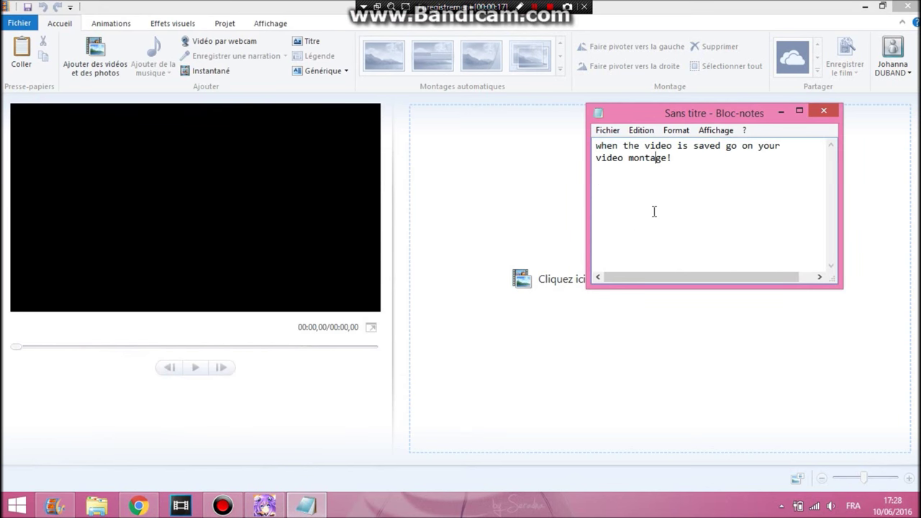
pyautogui.press('Return')
pyautogui.write("if you don't hav")
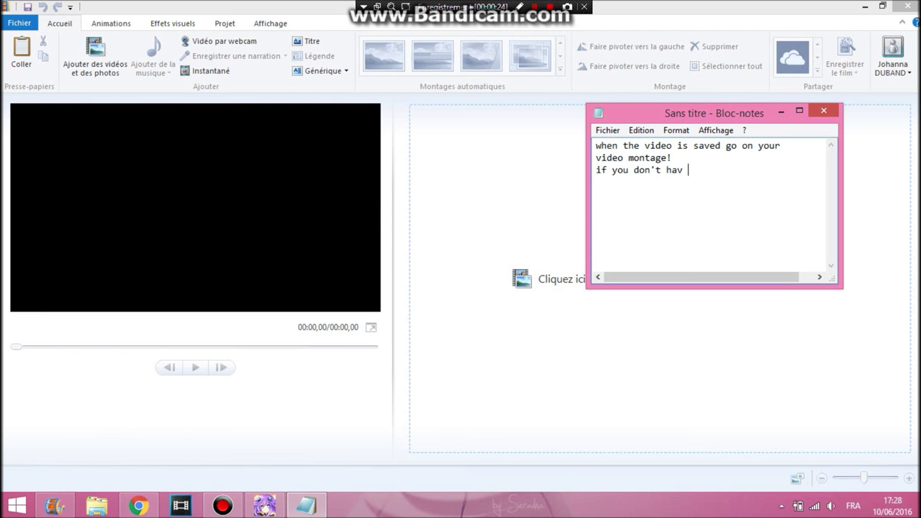
pyautogui.write('e one and you h')
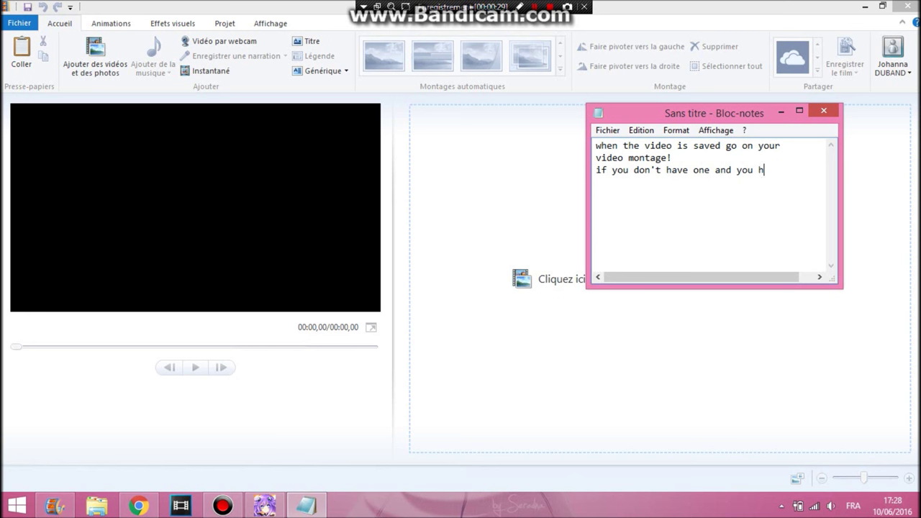
pyautogui.press('BackSpace')
pyautogui.press('BackSpace')
pyautogui.write("'ve got a windows")
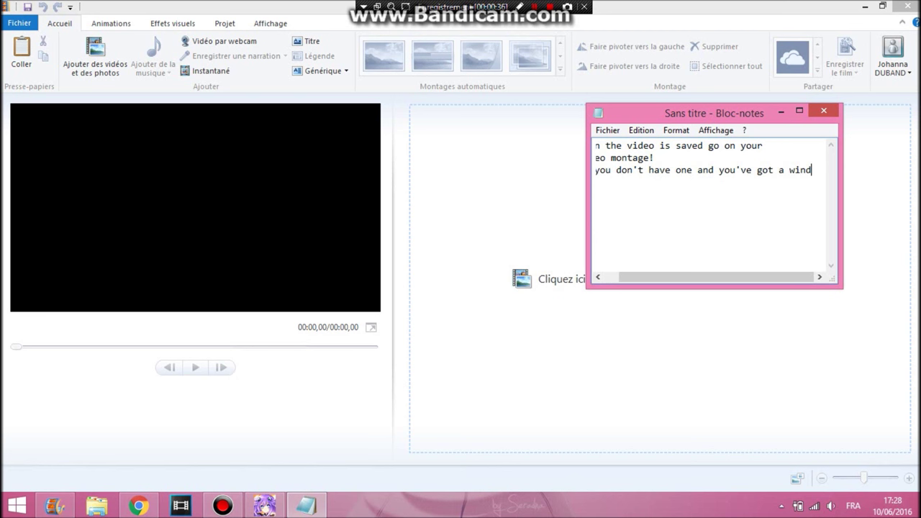
pyautogui.press('BackSpace')
pyautogui.press('BackSpace')
pyautogui.press('BackSpace')
pyautogui.press('BackSpace')
pyautogui.press('BackSpace')
pyautogui.press('BackSpace')
pyautogui.press('BackSpace')
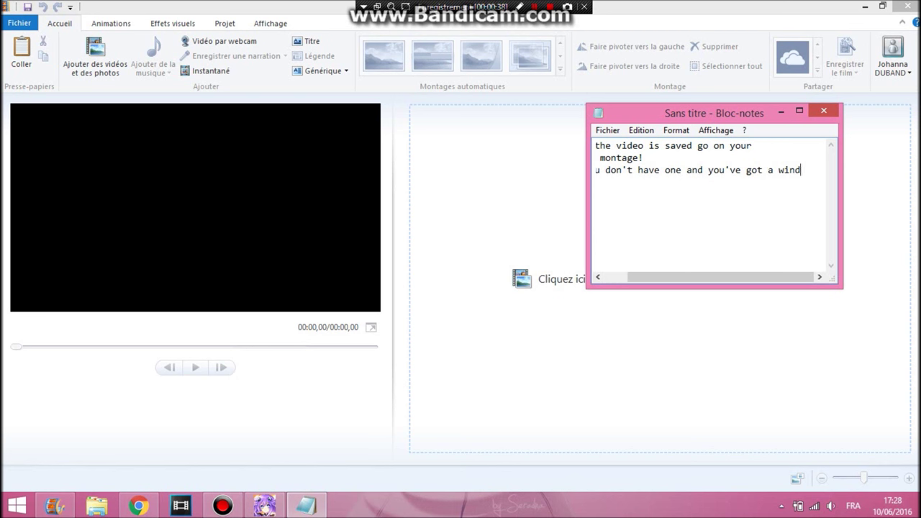
# Step: Continue the note on a new line with "windows computer then"
pyautogui.press('Return')
pyautogui.write('window')
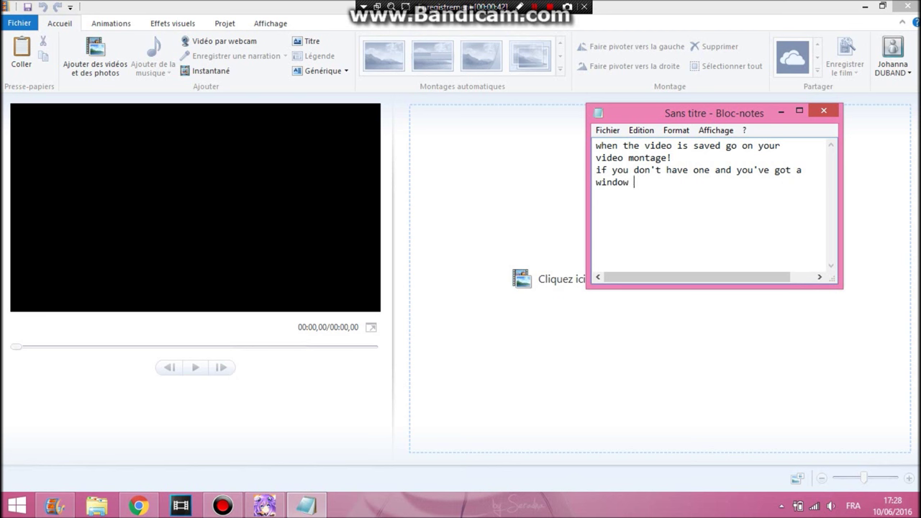
pyautogui.write('s ')
pyautogui.write('comput')
pyautogui.write('er')
pyautogui.write(' y')
pyautogui.write('the')
pyautogui.write('n')
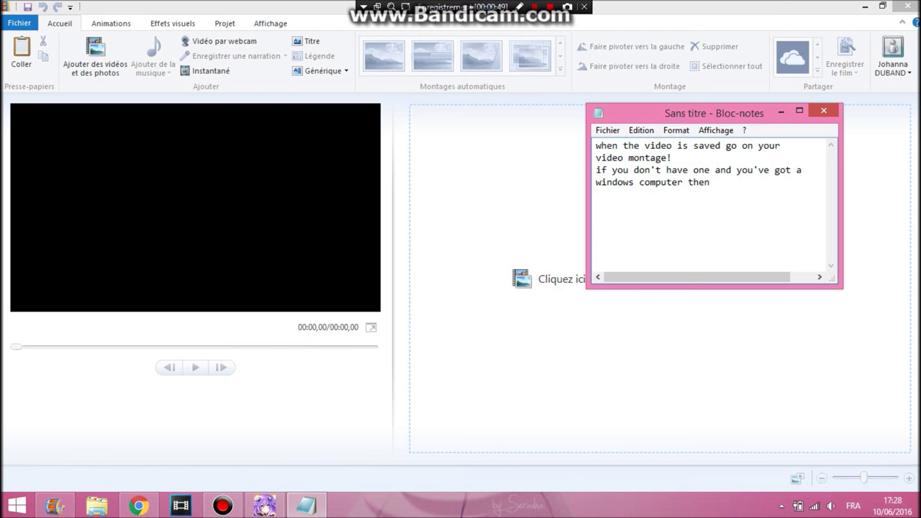